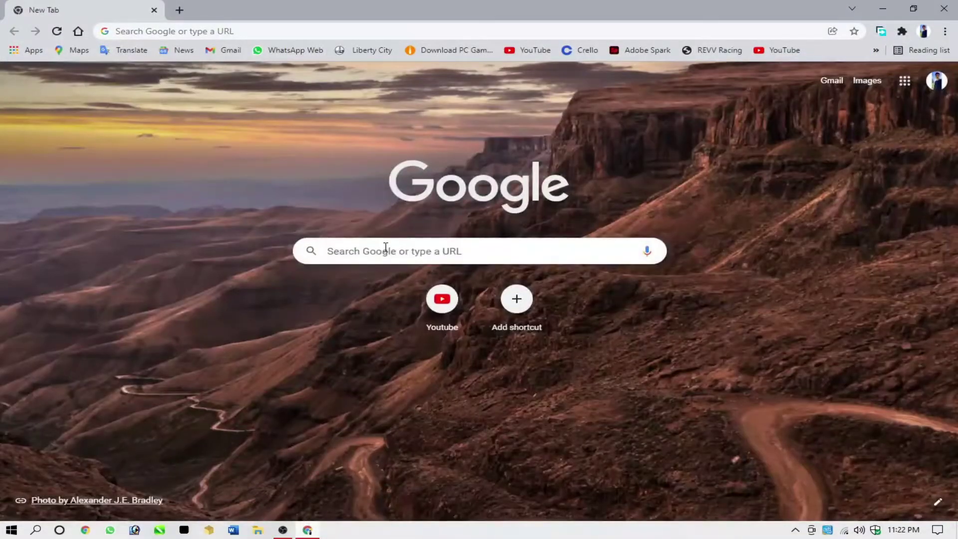
Search Google for Blogger and open the Blogger.com website from the results
click(385, 248)
text(blo)
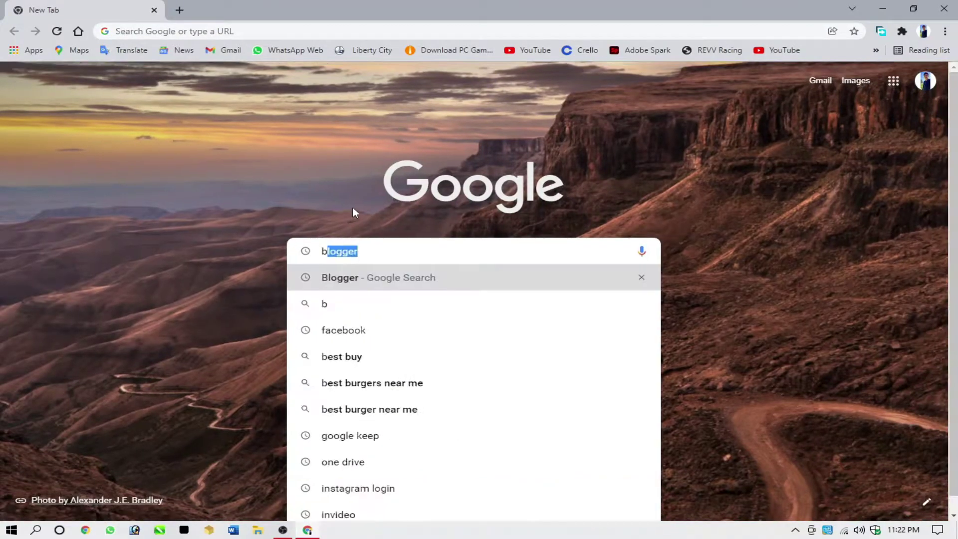
text(gger)
key(Return)
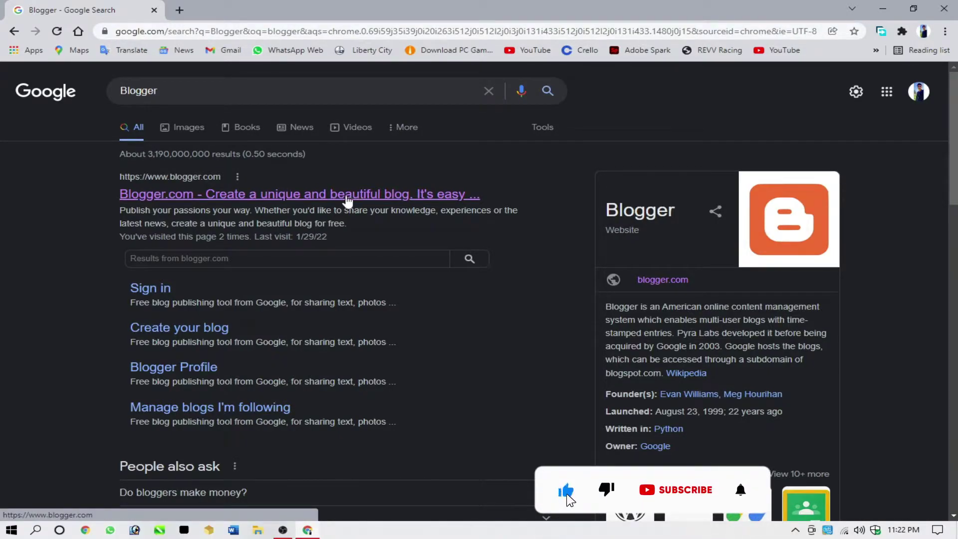
click(347, 200)
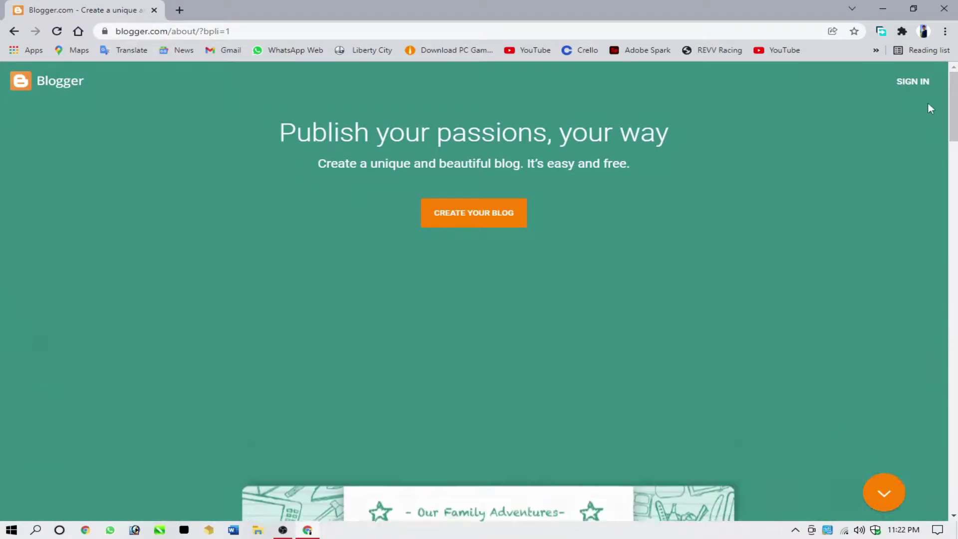
Look over the Blogger home page, start creating a blog, and sign in with the listed Google account
scroll(933, 102, down, 8)
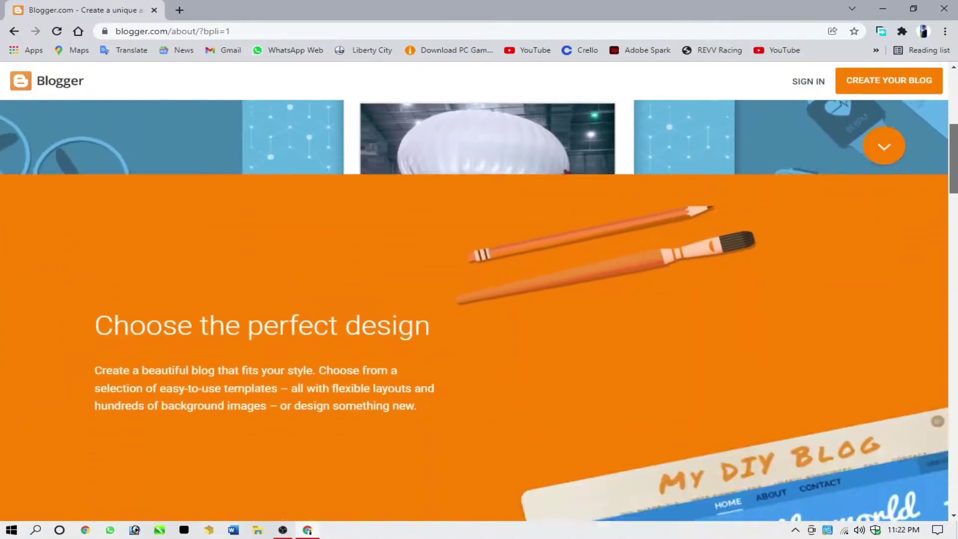
scroll(479, 310, down, 20)
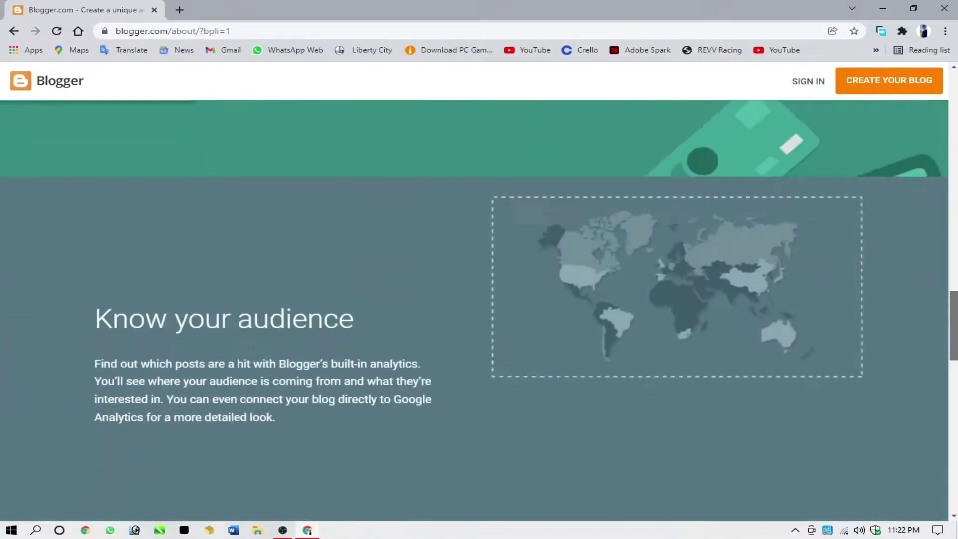
scroll(479, 310, down, 15)
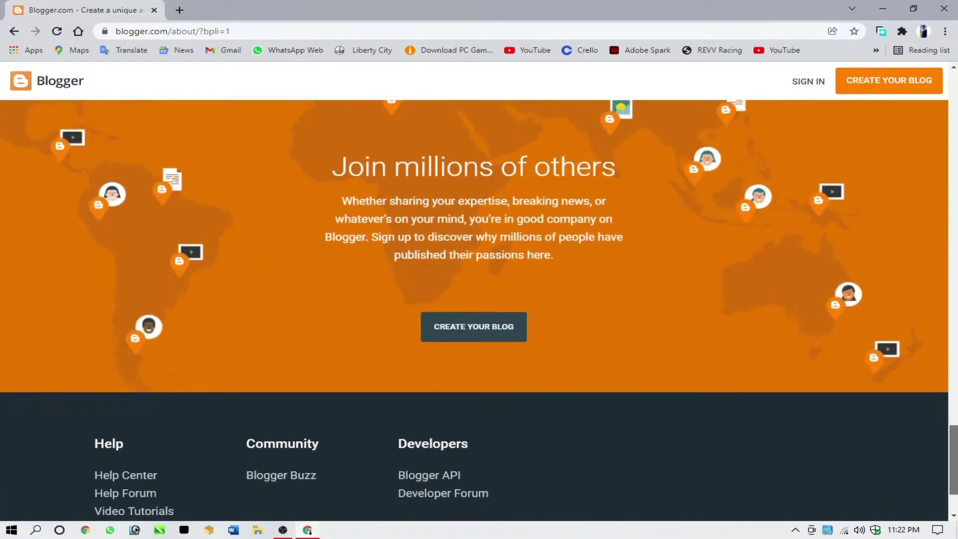
scroll(479, 309, up, 20)
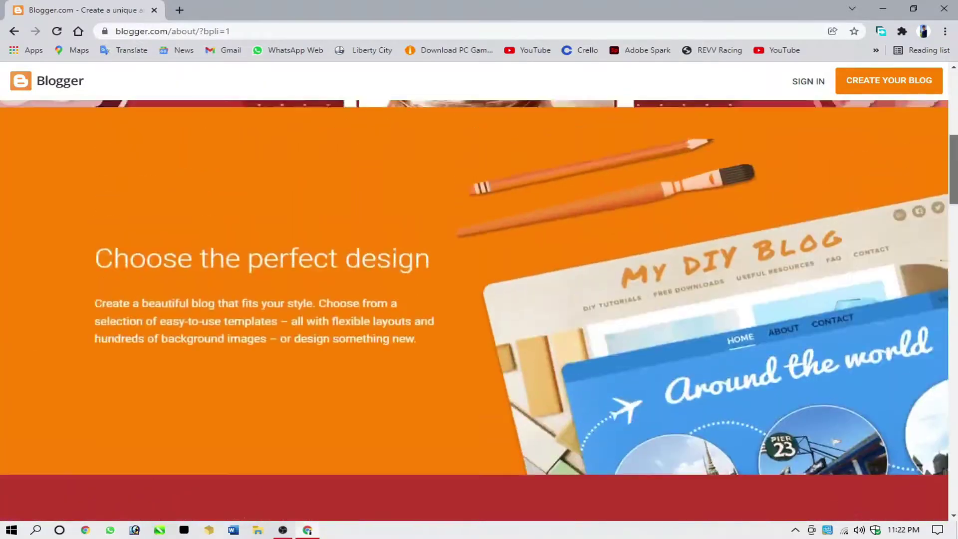
scroll(479, 309, up, 4)
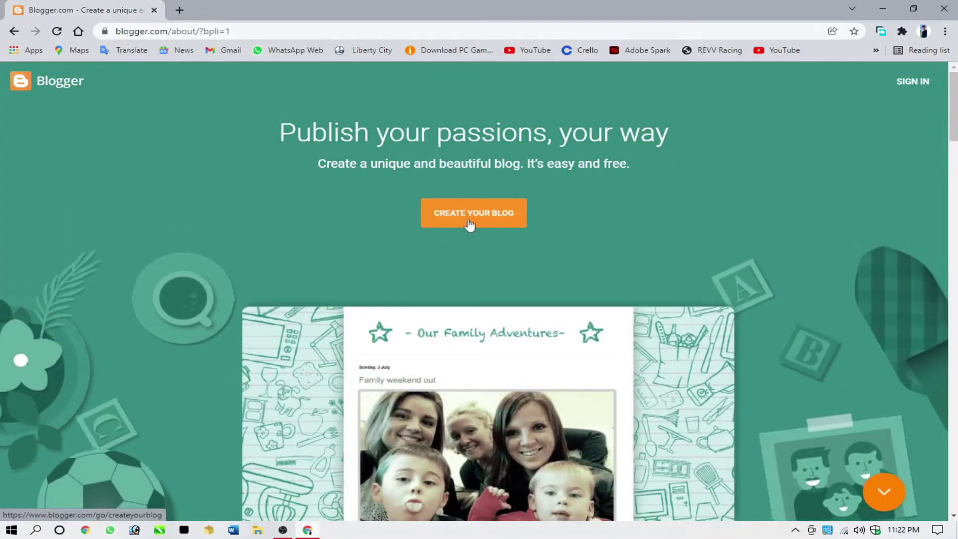
click(469, 224)
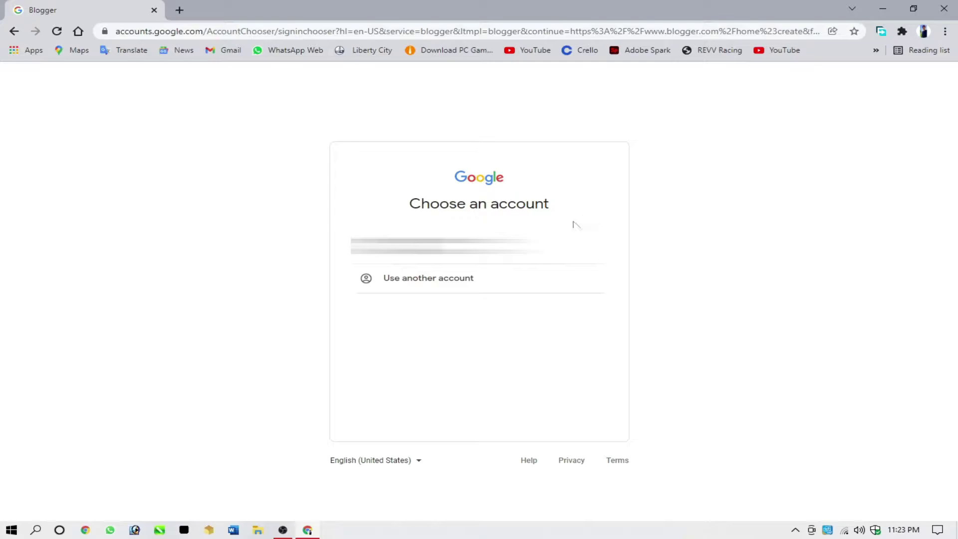
click(582, 244)
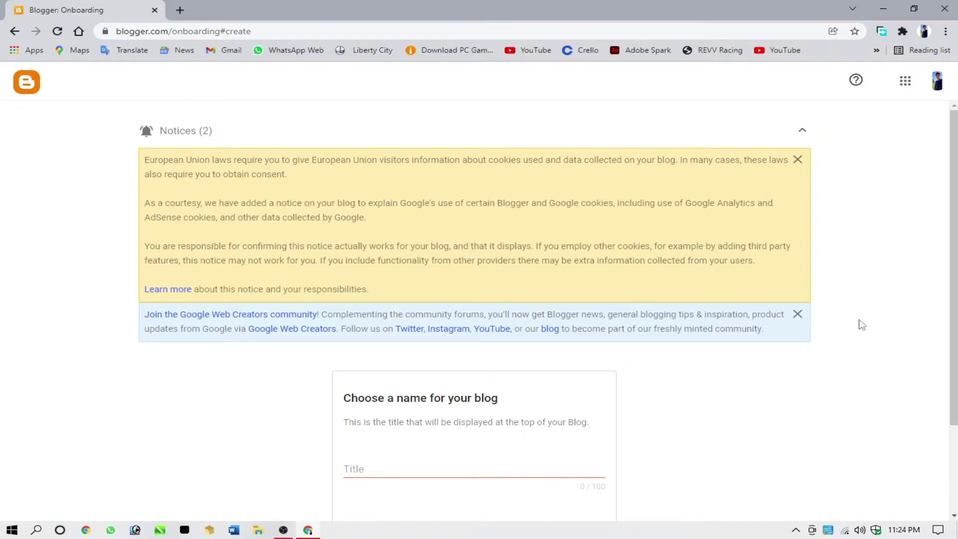
Enter "Tech News" as the blog's title and continue to choosing its URL
scroll(861, 326, down, 3)
scroll(861, 327, up, 3)
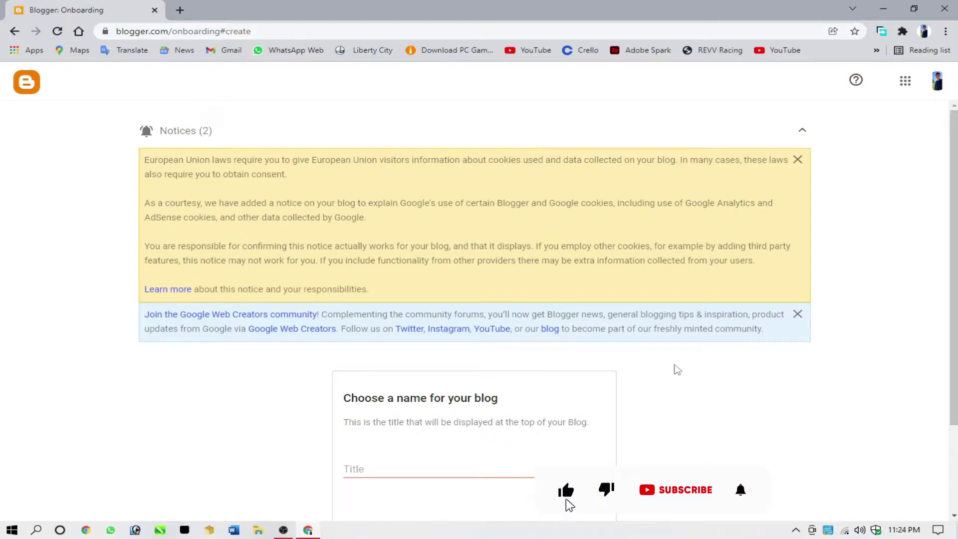
scroll(677, 369, down, 2)
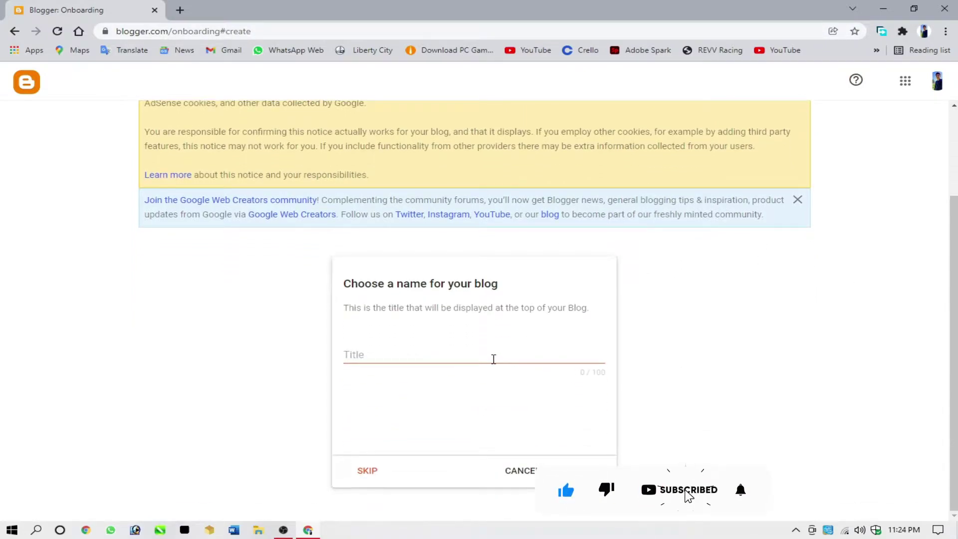
click(493, 359)
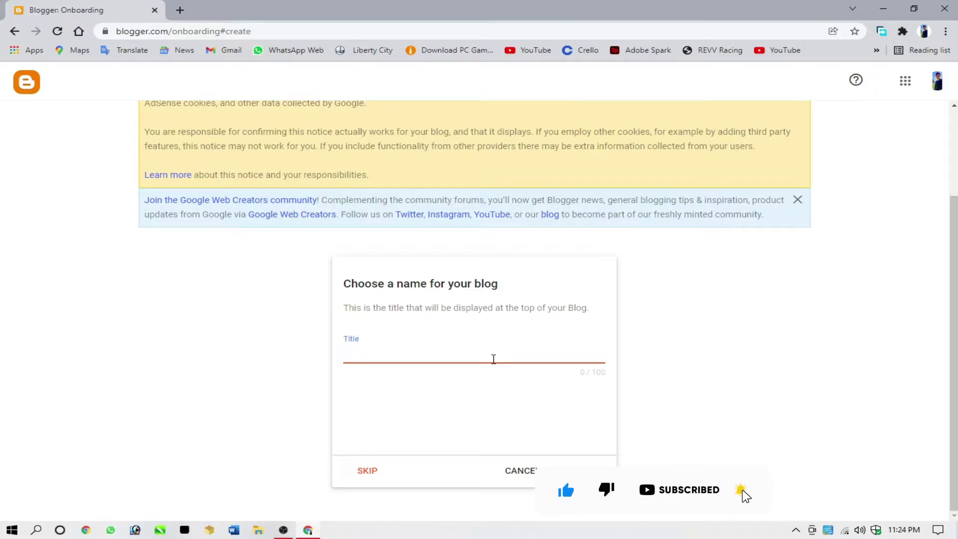
text(technews)
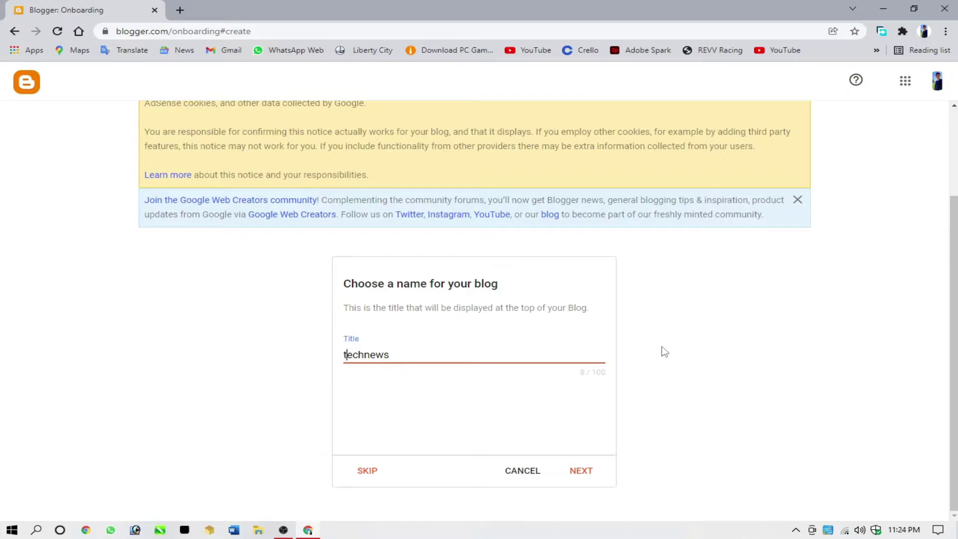
key(Home)
key(Delete)
text(T)
key(Right)
key(Delete)
text(N)
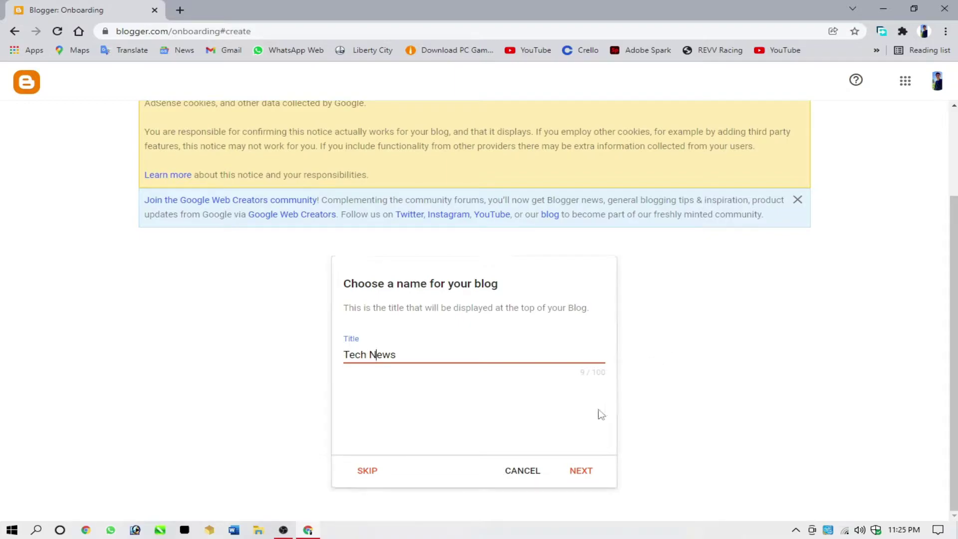
click(582, 471)
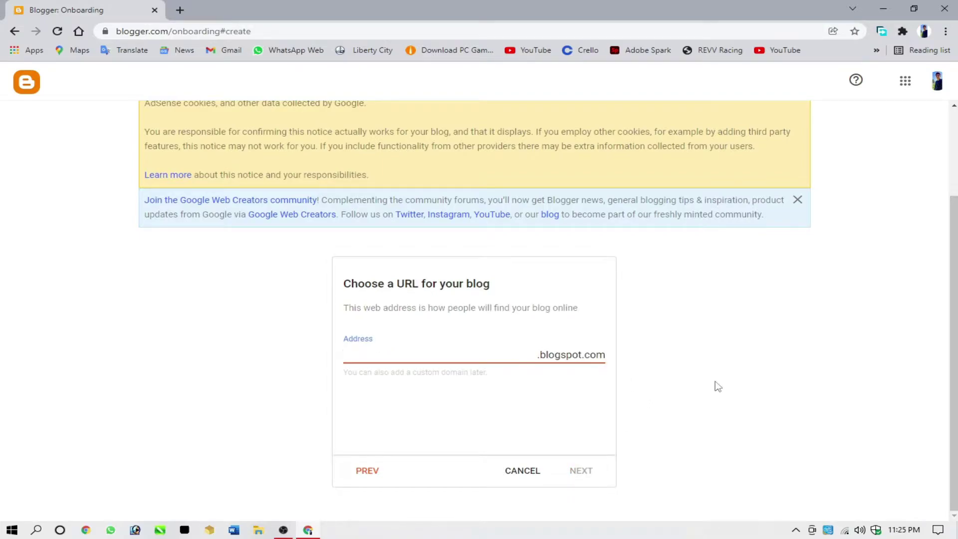
Try technews, paktech and paktechnews as the blog's blogspot.com address
text(technews)
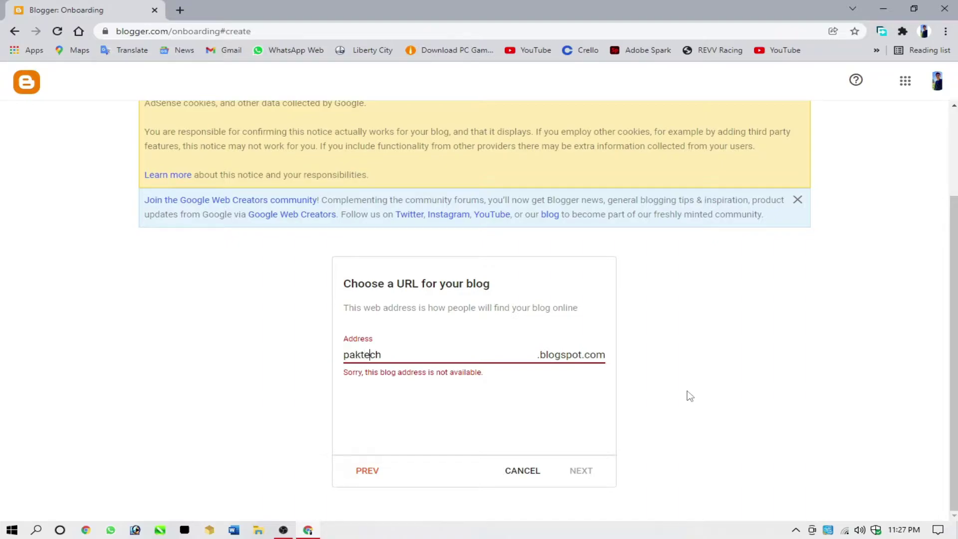
key(End)
text(news)
key(BackSpace)
key(BackSpace)
key(BackSpace)
key(BackSpace)
key(BackSpace)
key(BackSpace)
key(BackSpace)
Set the blog's address to bloggingtips-tech.blogspot.com and continue to the display name
text(bloggertipsand)
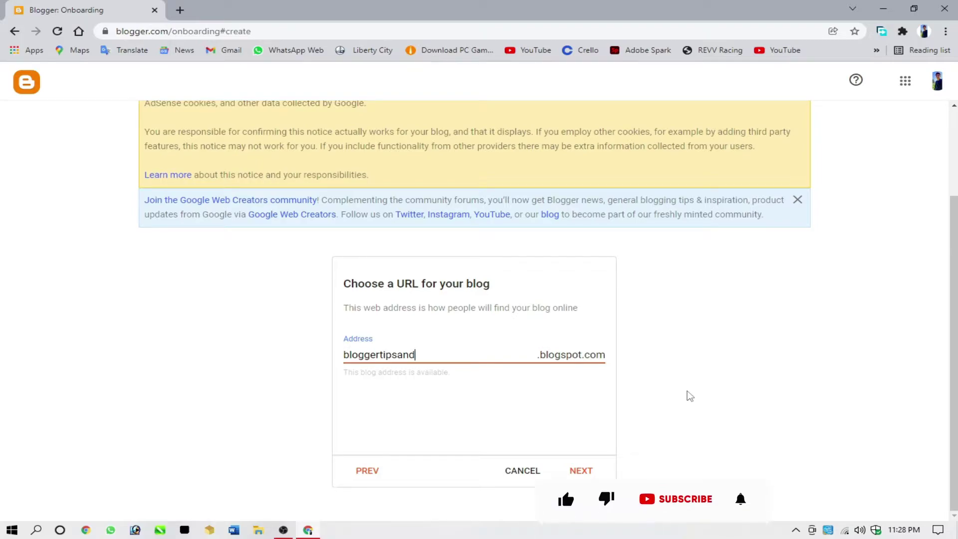
key(BackSpace)
key(BackSpace)
key(BackSpace)
key(Left)
key(Left)
key(Left)
key(Left)
key(BackSpace)
key(BackSpace)
text(ing)
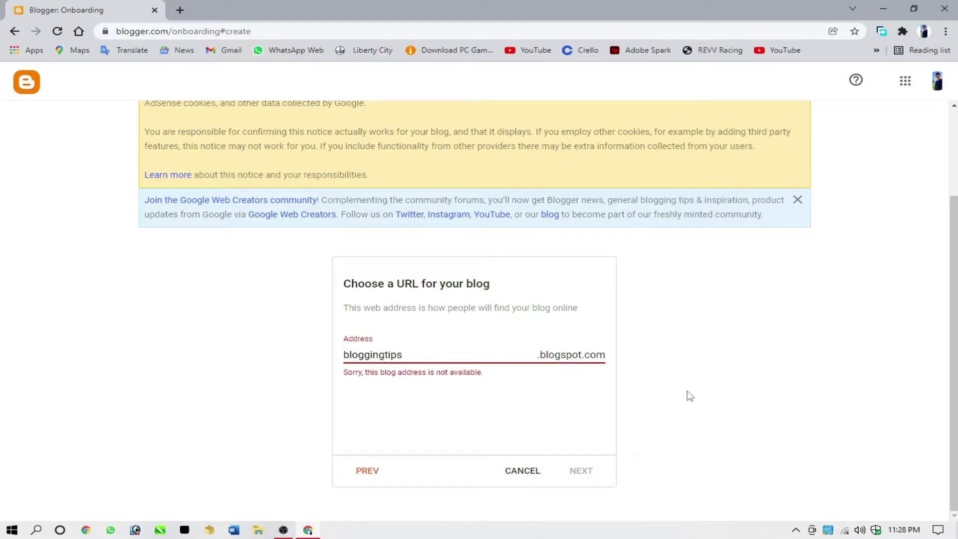
text(.te)
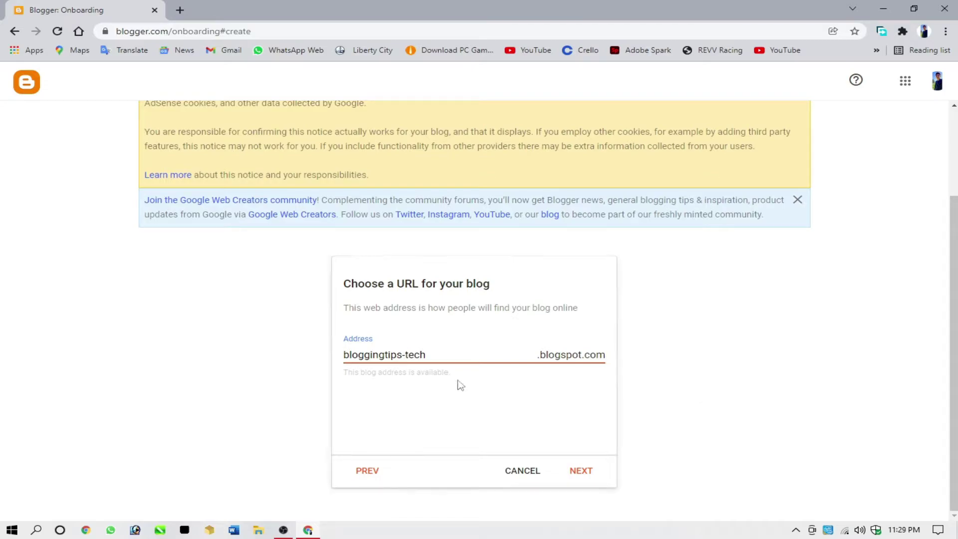
click(587, 474)
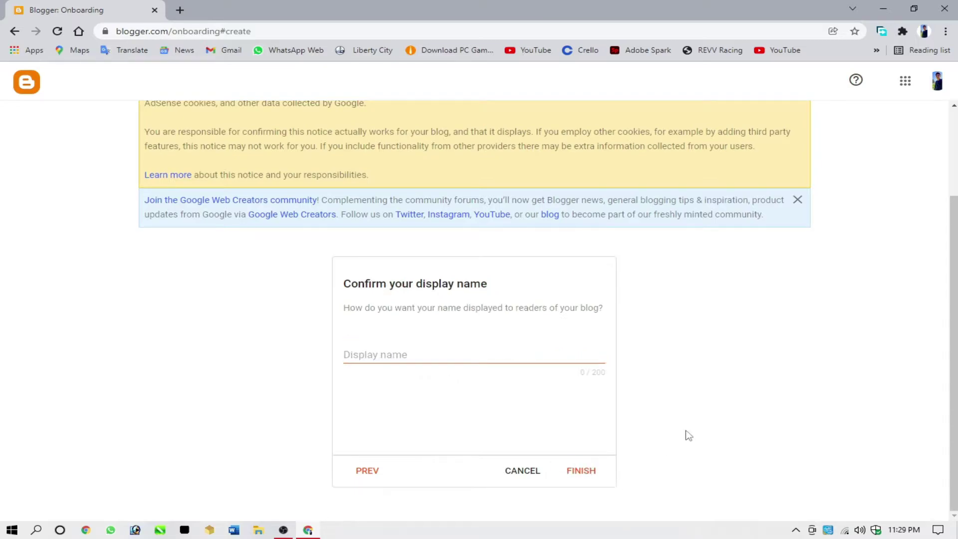
Enter "Blogging Tips" as the display name and finish creating the blog
click(499, 356)
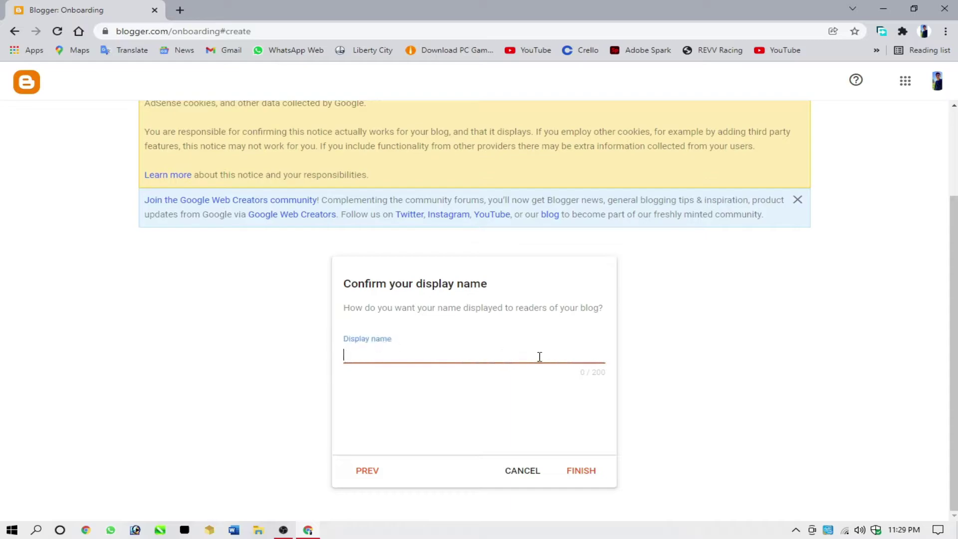
text(Blog)
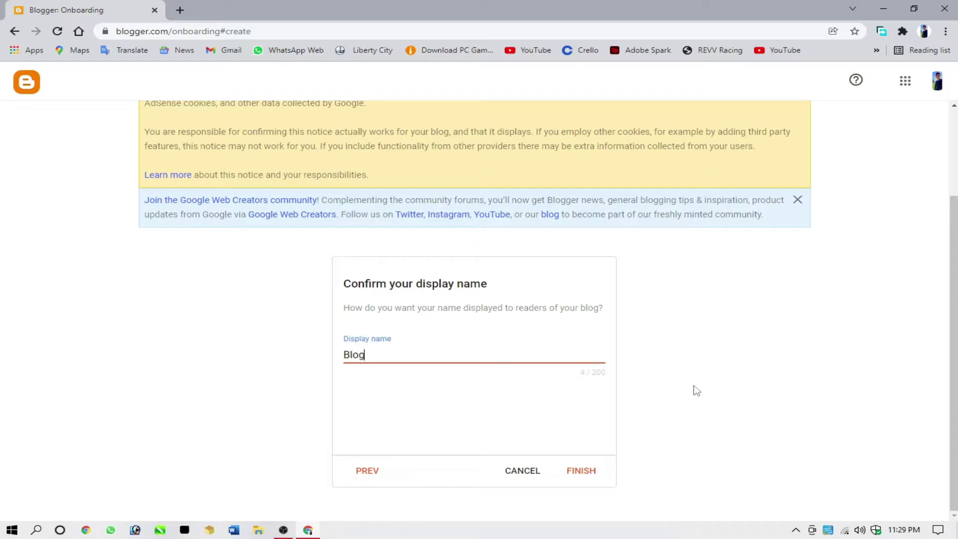
text(ging Tips.Tech)
key(BackSpace)
key(BackSpace)
key(BackSpace)
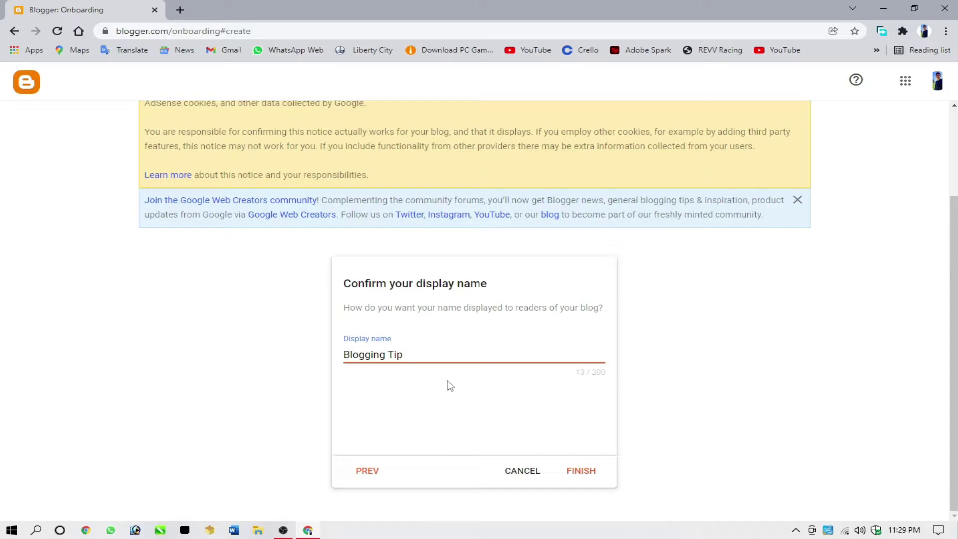
text(s)
click(581, 471)
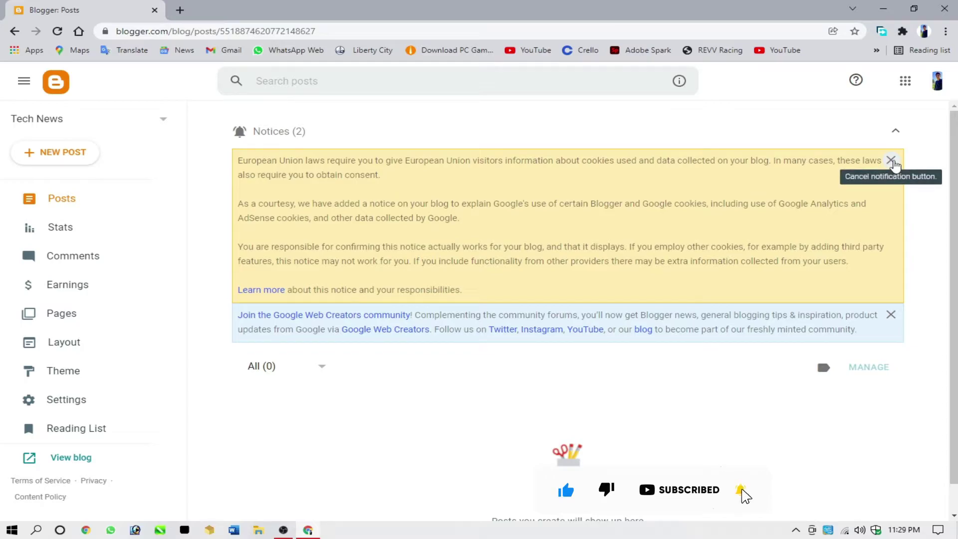
Dismiss the dashboard notices, and view the live blog before returning to the dashboard
click(891, 160)
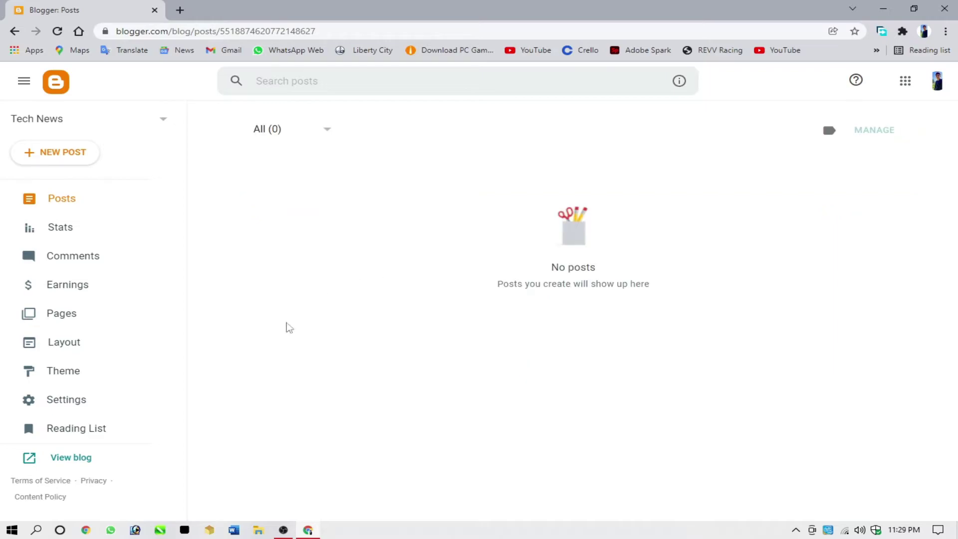
click(71, 458)
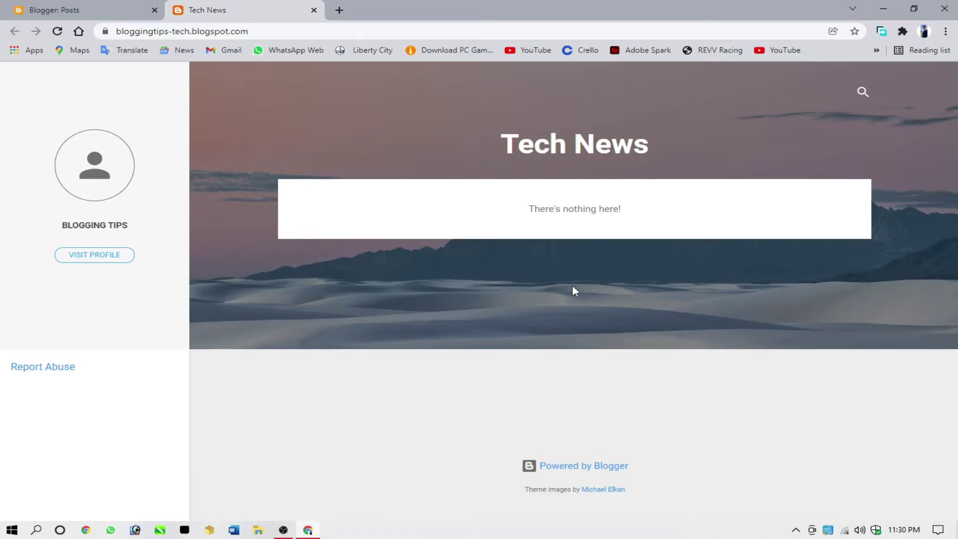
click(55, 10)
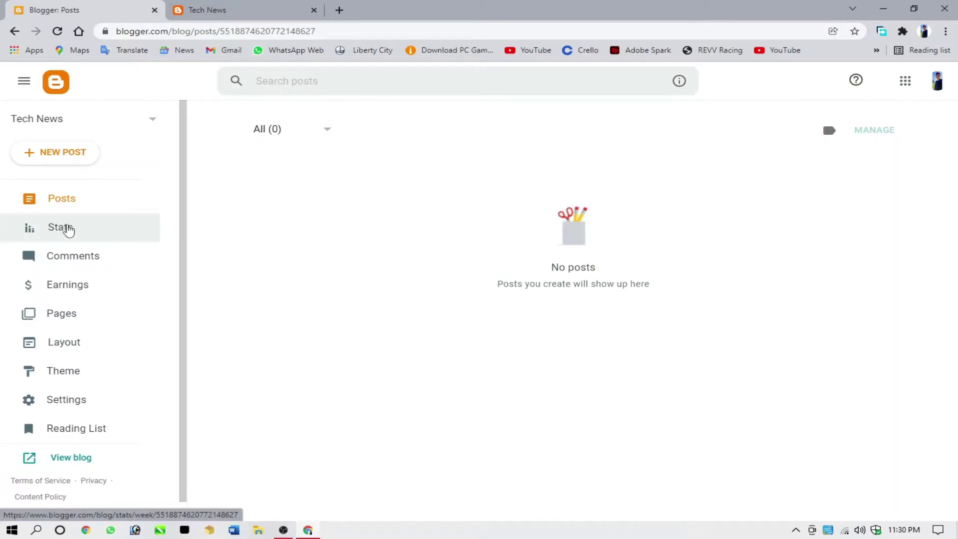
Open the blog's statistics and examine the sections for views, latest post, posts and pages
click(69, 228)
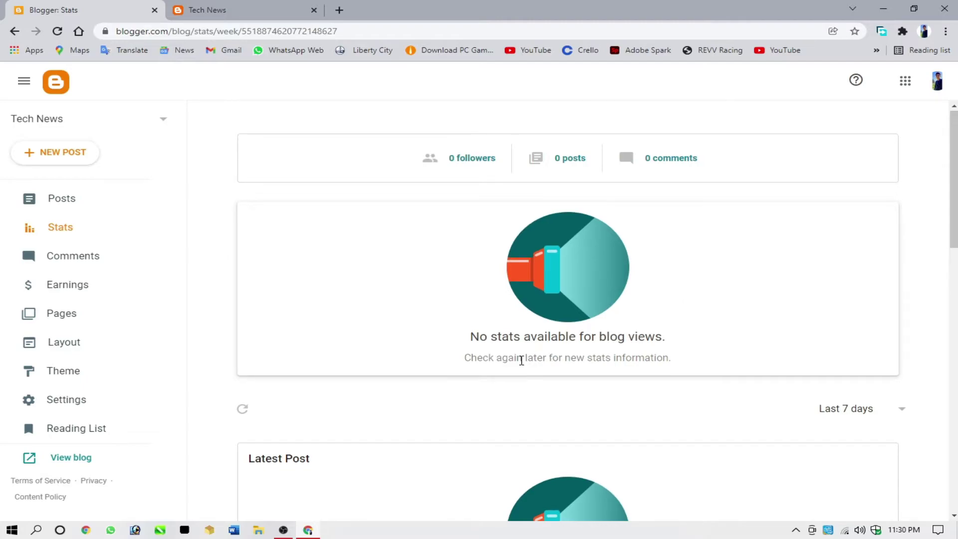
scroll(524, 359, down, 4)
scroll(521, 359, down, 1)
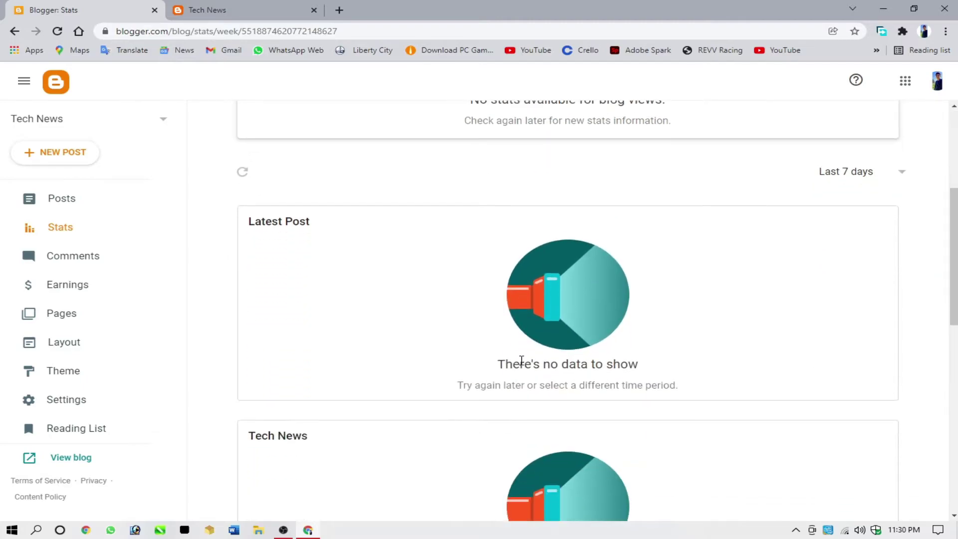
scroll(520, 359, down, 2)
scroll(520, 359, down, 1)
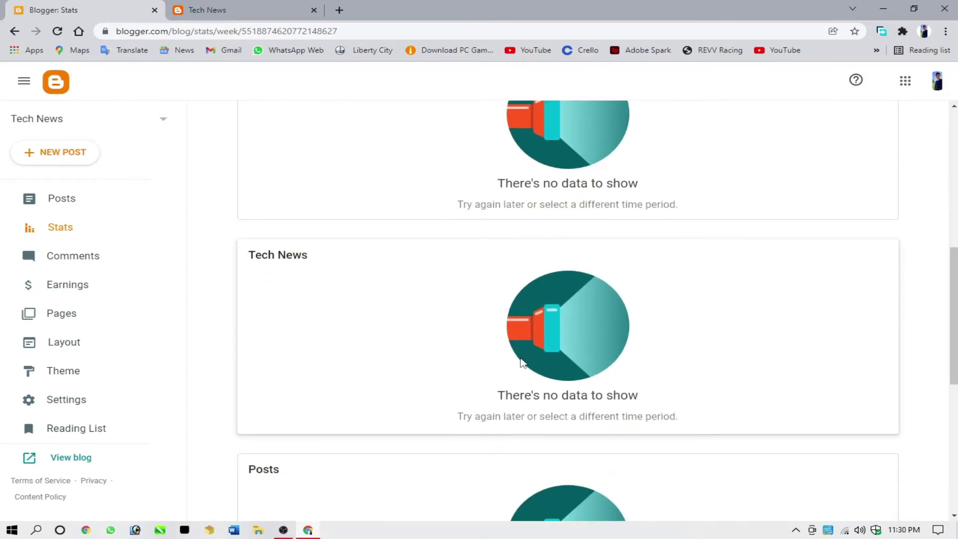
scroll(521, 359, down, 2)
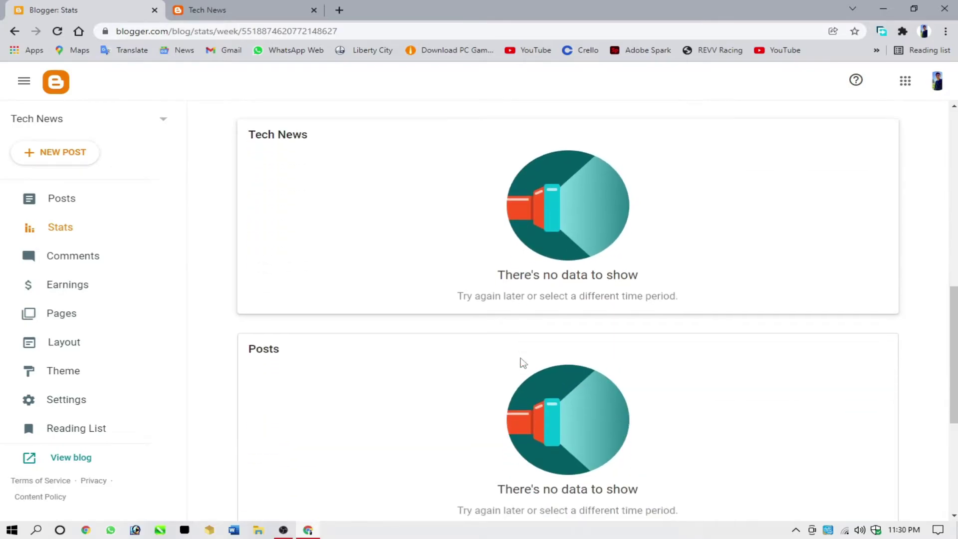
scroll(522, 362, down, 3)
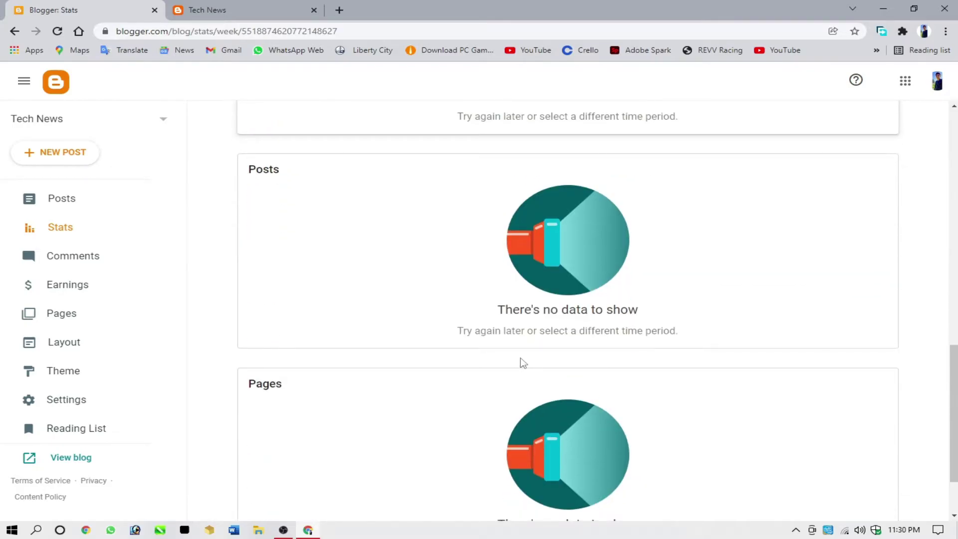
scroll(521, 363, up, 6)
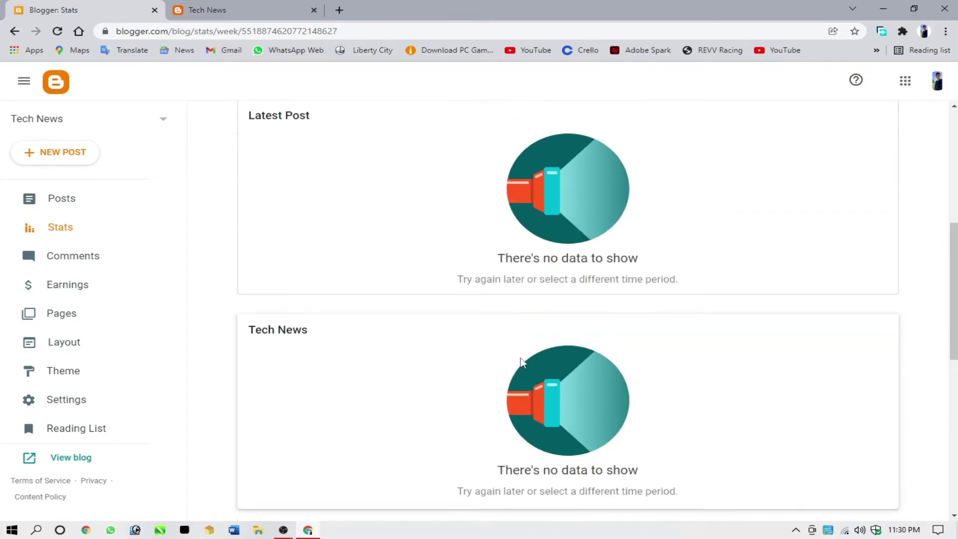
scroll(520, 363, up, 6)
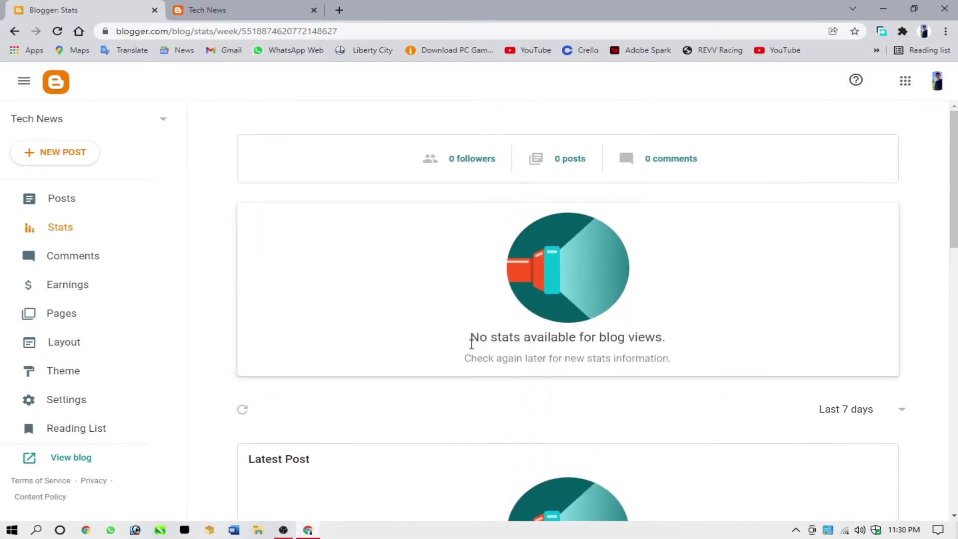
Look over the blog's comments, earnings and pages sections one after another
click(100, 257)
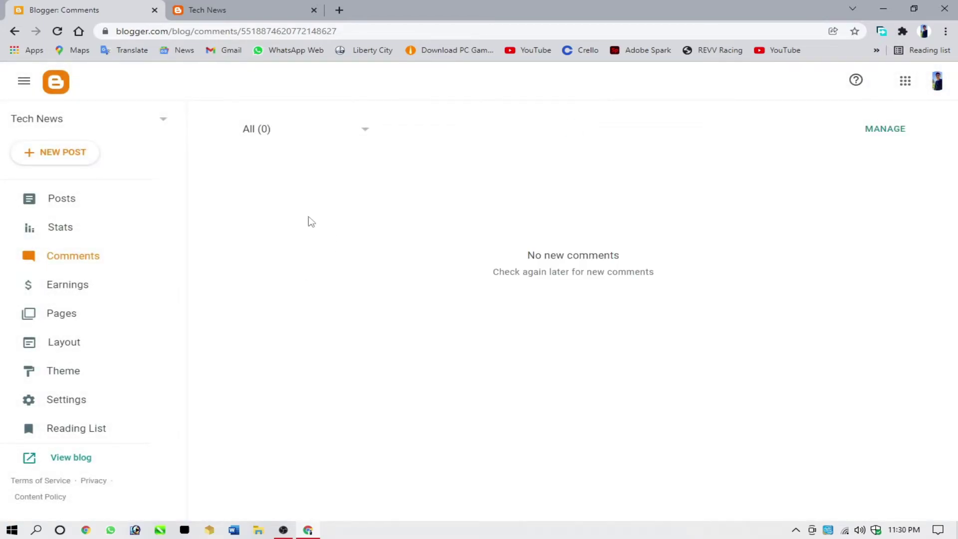
click(75, 285)
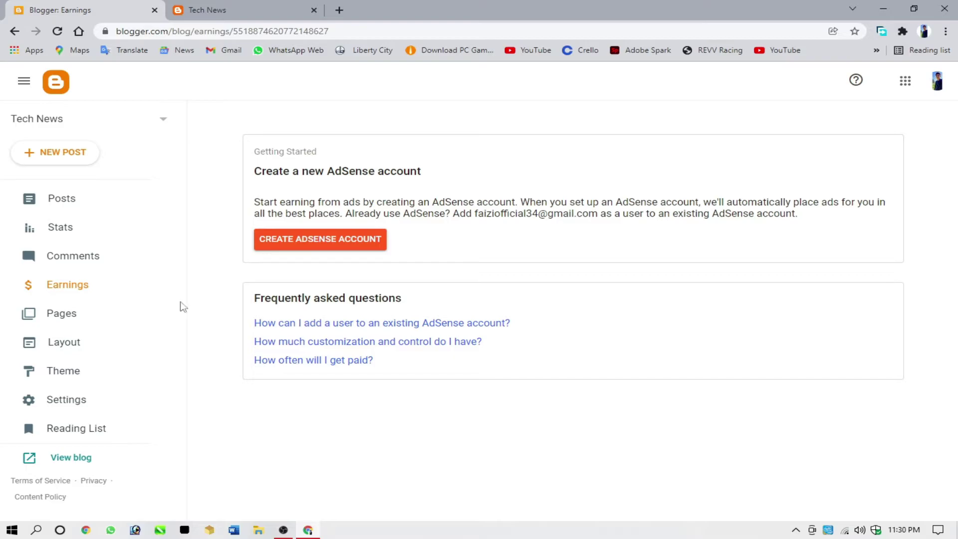
click(100, 322)
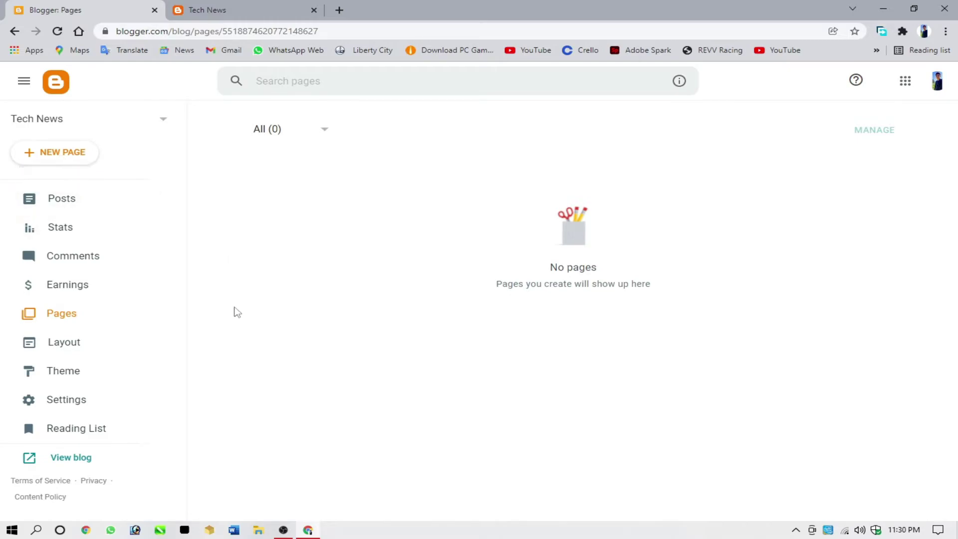
Open the blog's layout and examine its sidebar, header, page list, ads, posts and footer gadgets
click(94, 344)
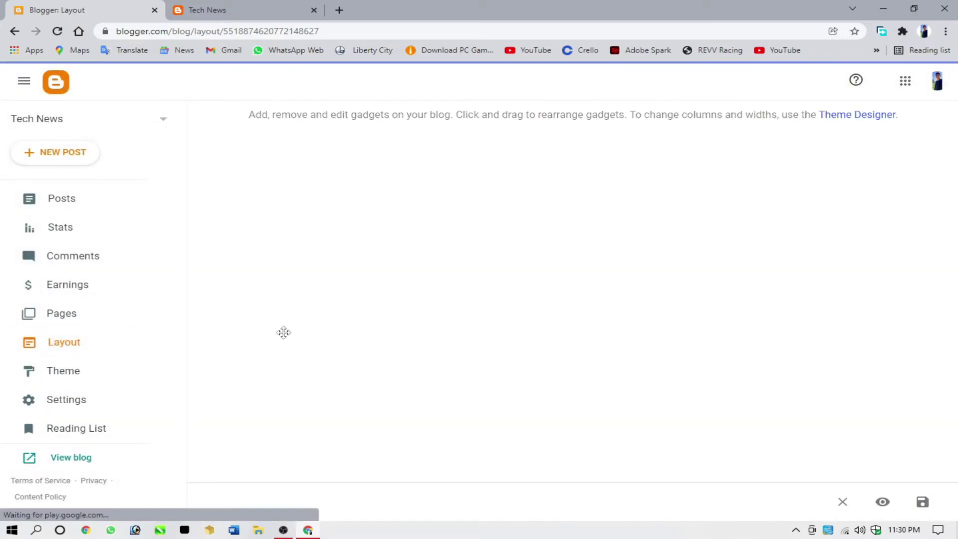
scroll(420, 320, down, 8)
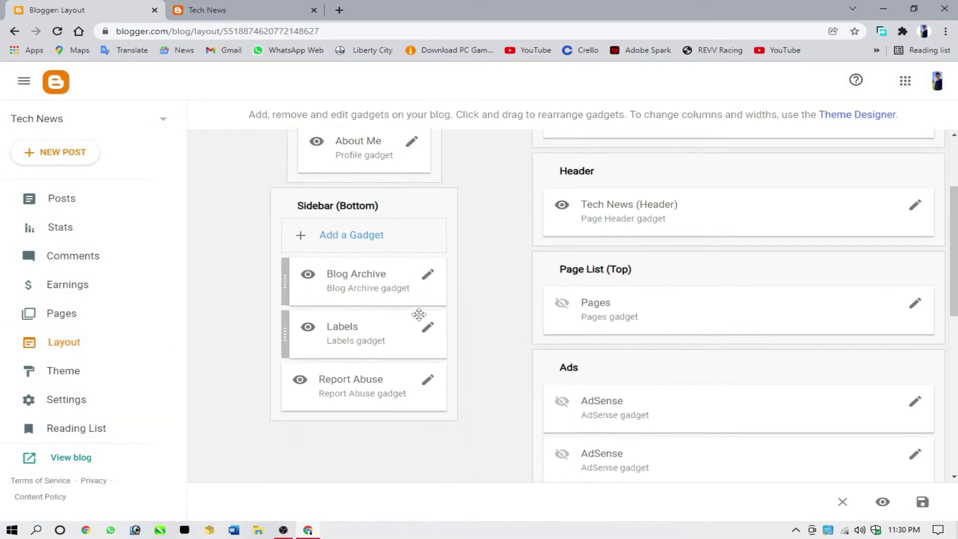
scroll(420, 320, down, 3)
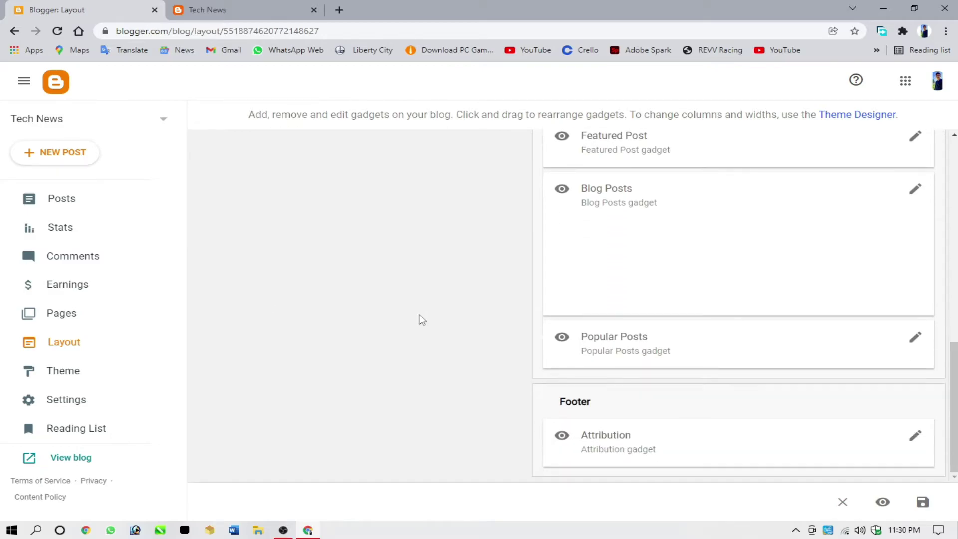
scroll(421, 319, up, 10)
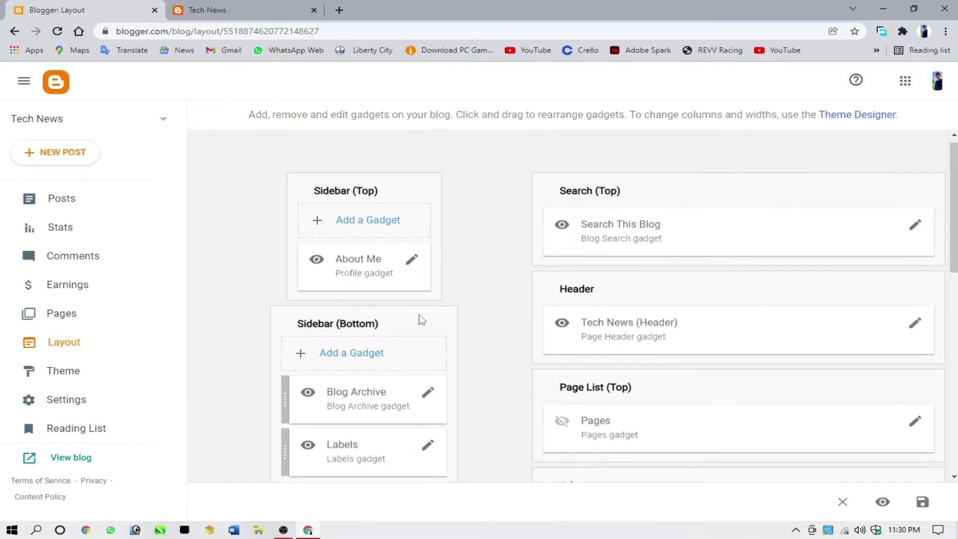
Apply the Magazine variant of the Dynamic Views theme, accept the hidden-gadgets notice, and view the live blog
click(100, 382)
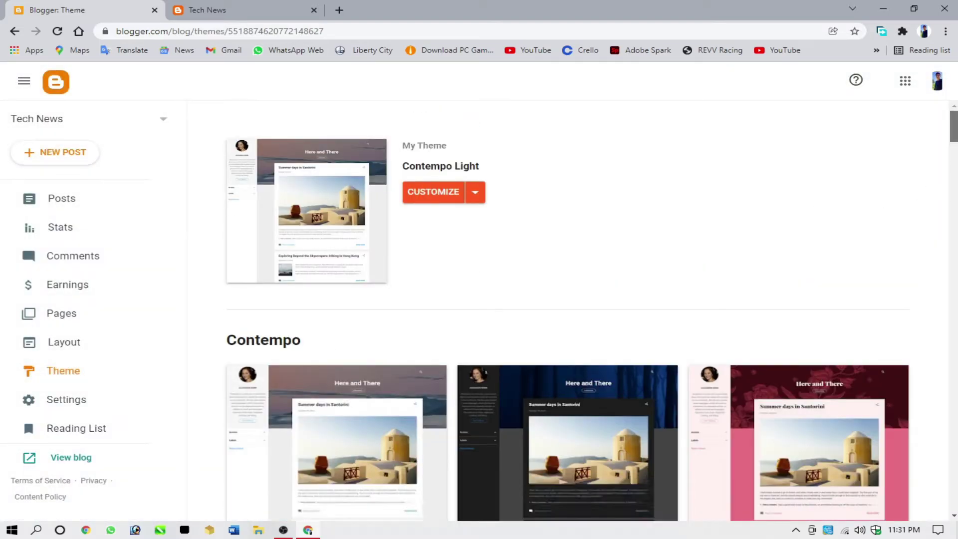
scroll(567, 309, down, 7)
scroll(569, 499, down, 20)
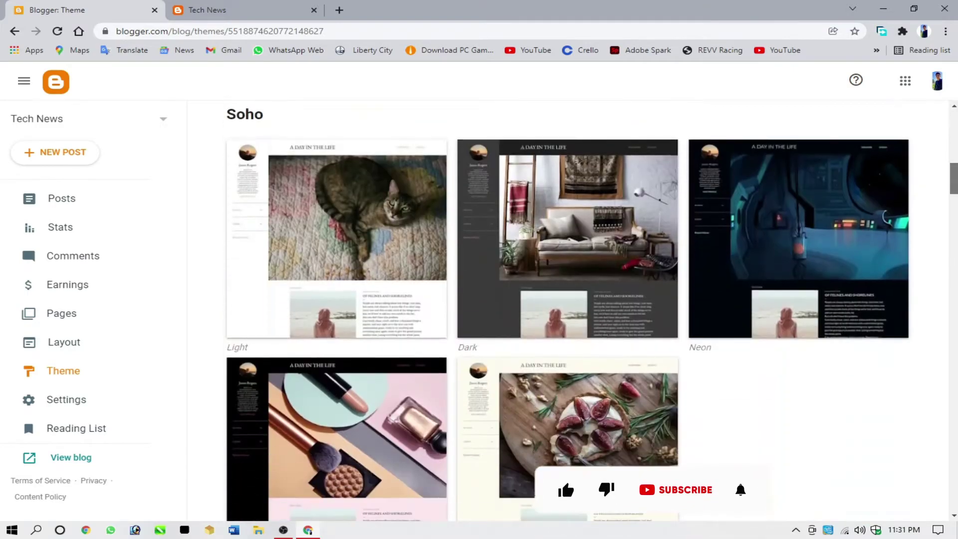
scroll(567, 309, down, 20)
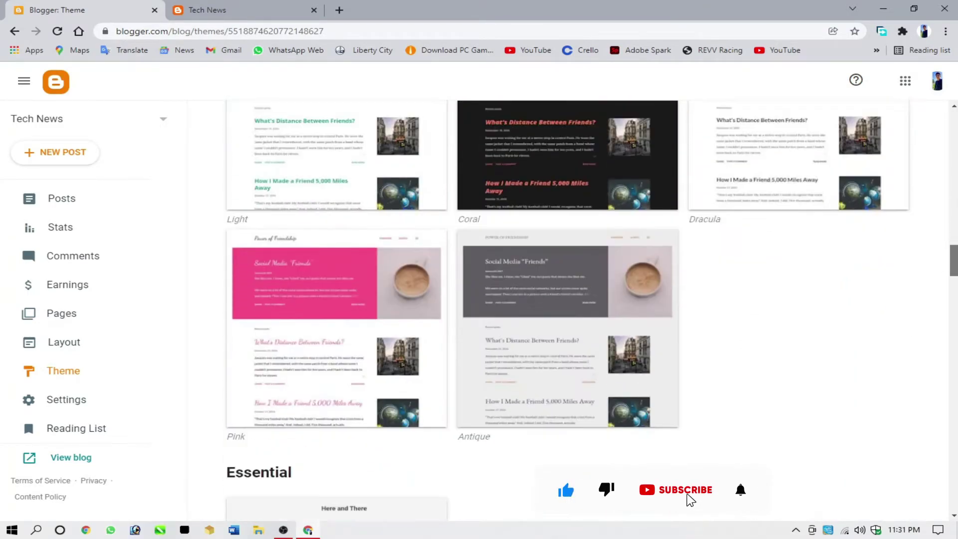
scroll(567, 309, down, 8)
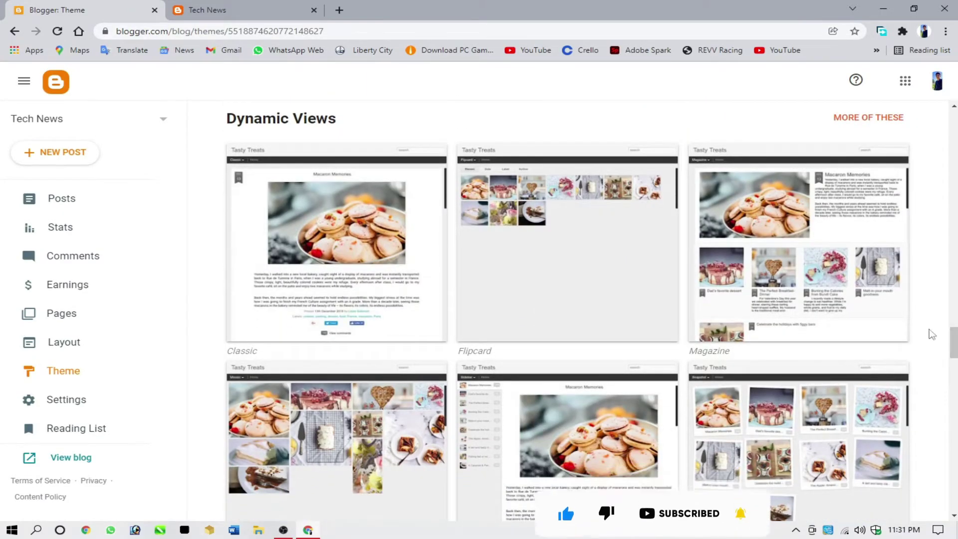
click(786, 297)
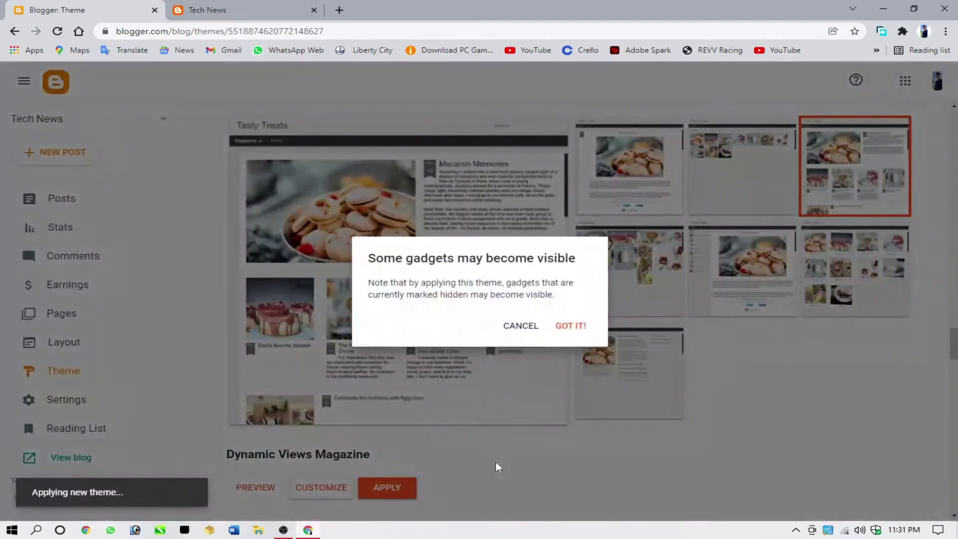
click(576, 327)
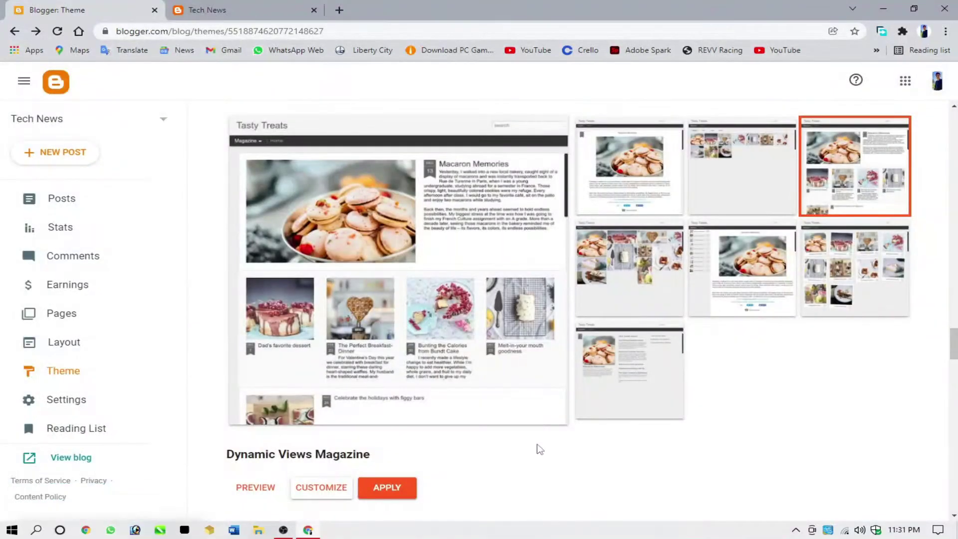
click(70, 459)
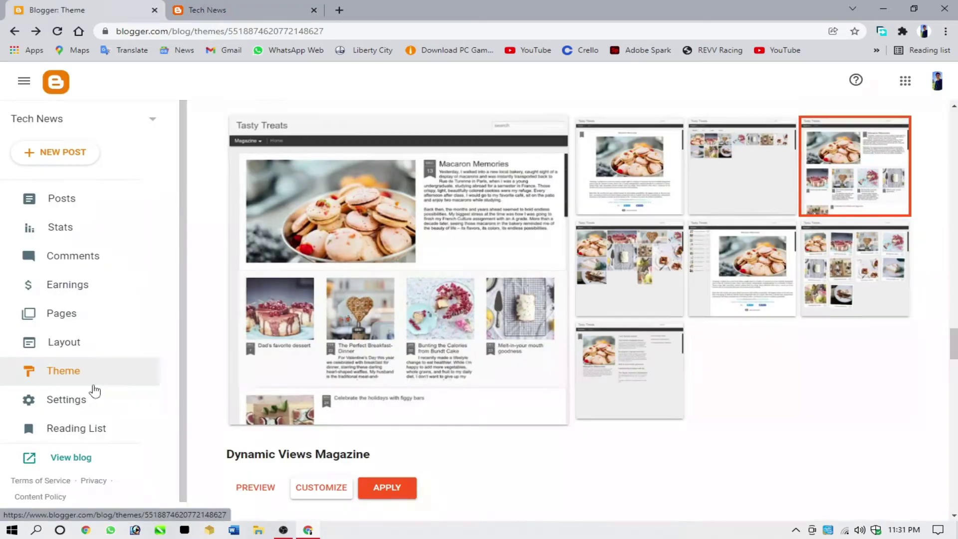
Open the blog's settings and examine all sections from Basic and Privacy through Site feed and General
click(94, 402)
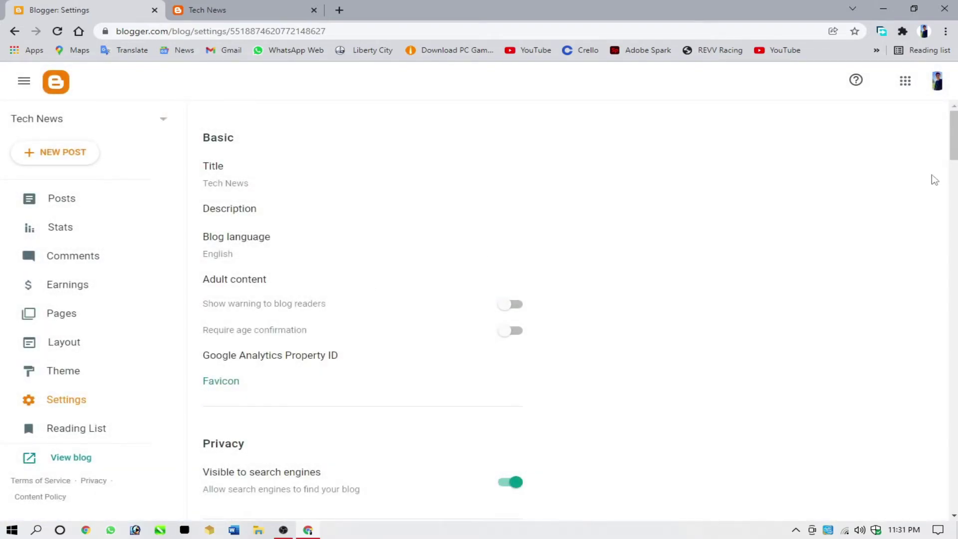
scroll(953, 149, down, 8)
scroll(953, 180, down, 12)
scroll(363, 309, down, 15)
scroll(362, 309, down, 9)
scroll(363, 309, down, 3)
scroll(363, 309, down, 3)
scroll(954, 489, down, 2)
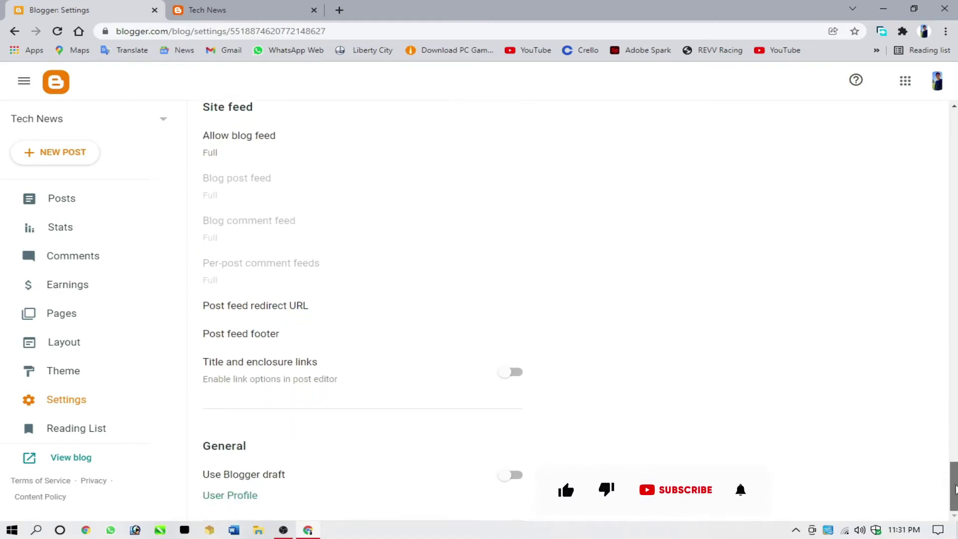
scroll(954, 494, up, 15)
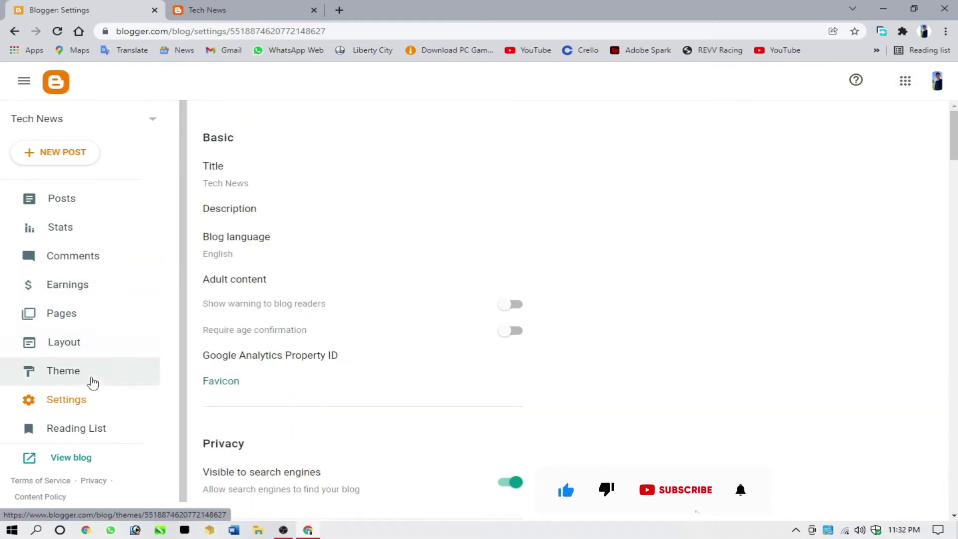
Publish a post titled "Our Website" with the text "Welcome To My Blogging Tips Website", and view it live before returning to the dashboard
click(89, 202)
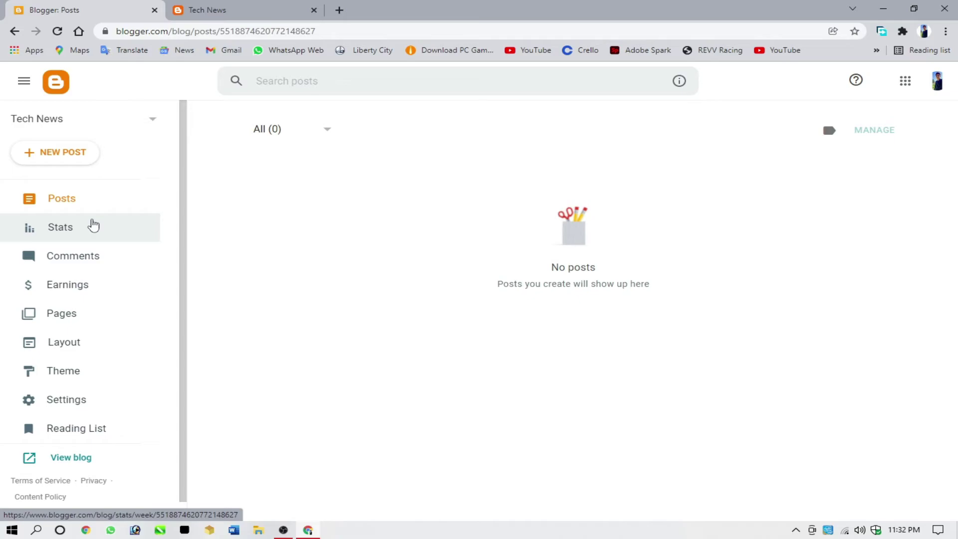
click(66, 159)
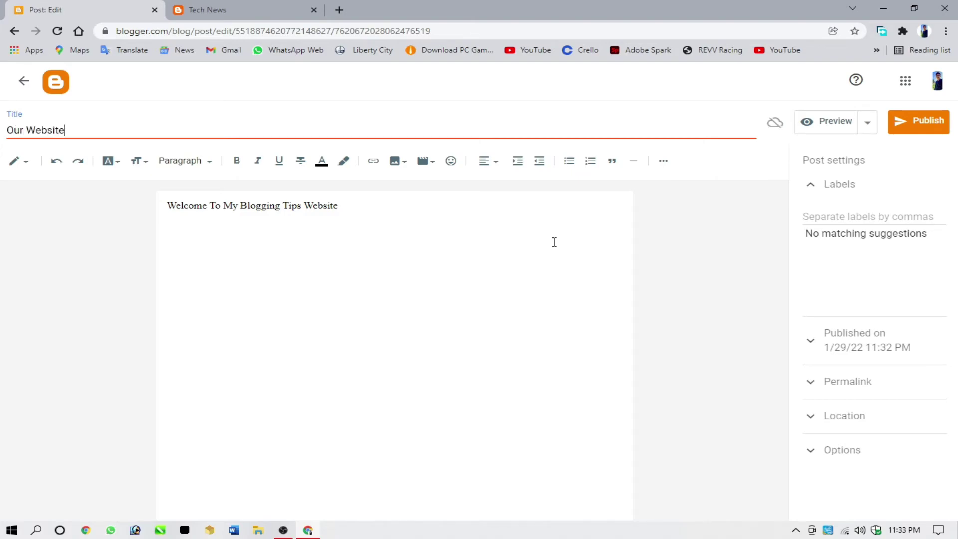
click(921, 123)
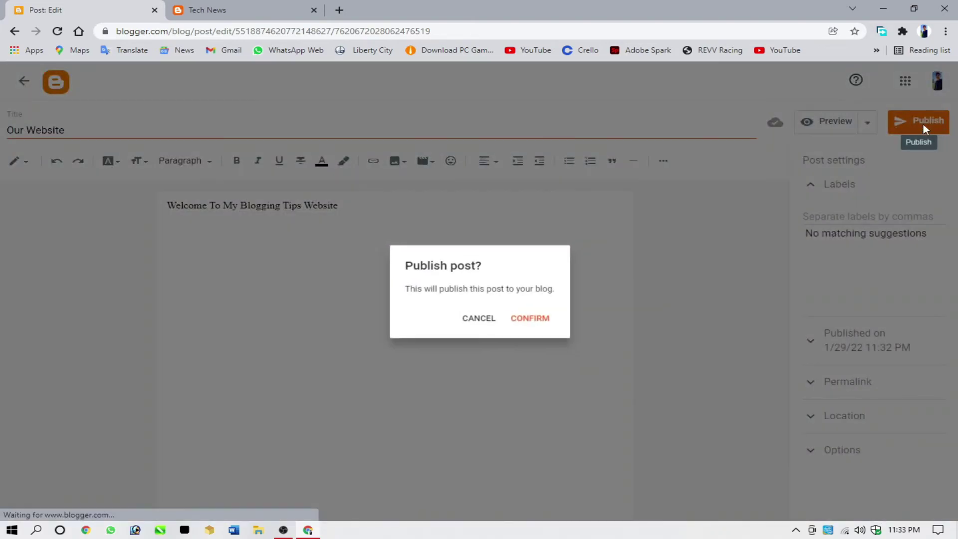
click(531, 325)
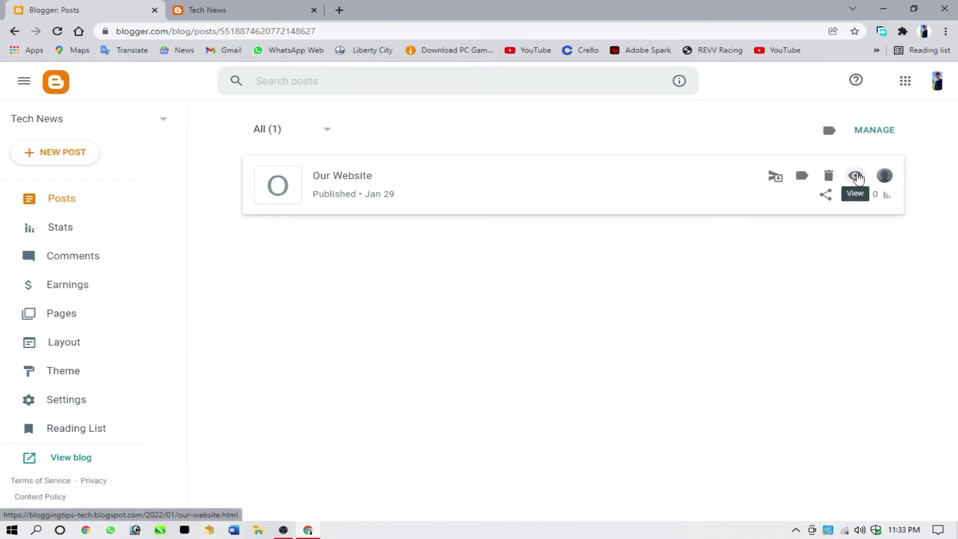
click(856, 178)
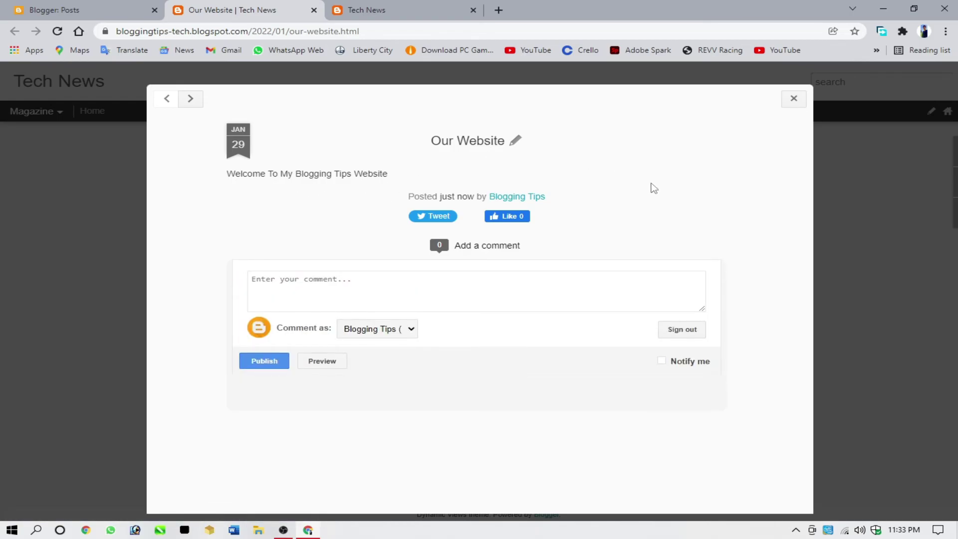
click(80, 10)
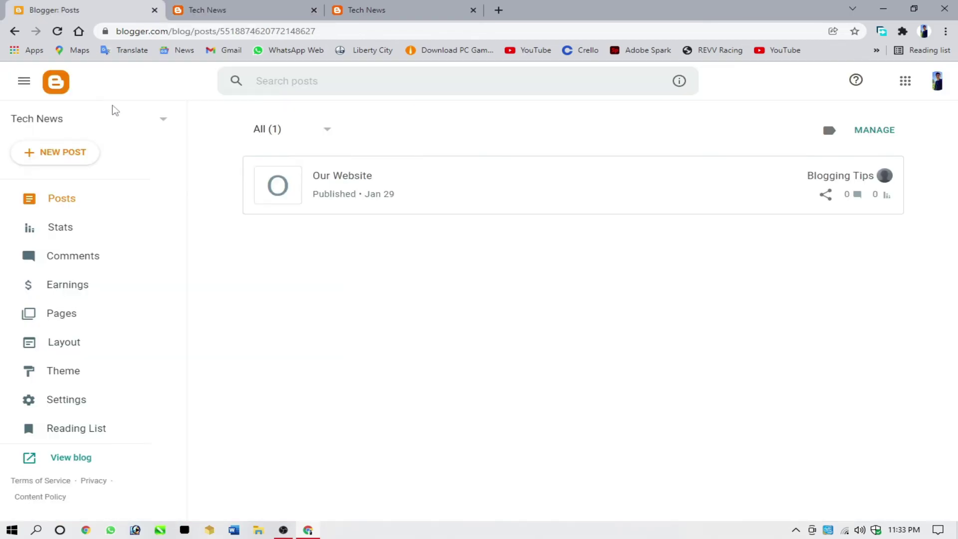
Publish a post titled "Study To Earn" with the text "Subscribe To Our Youtube Channel", view it live, and close the post view
click(76, 158)
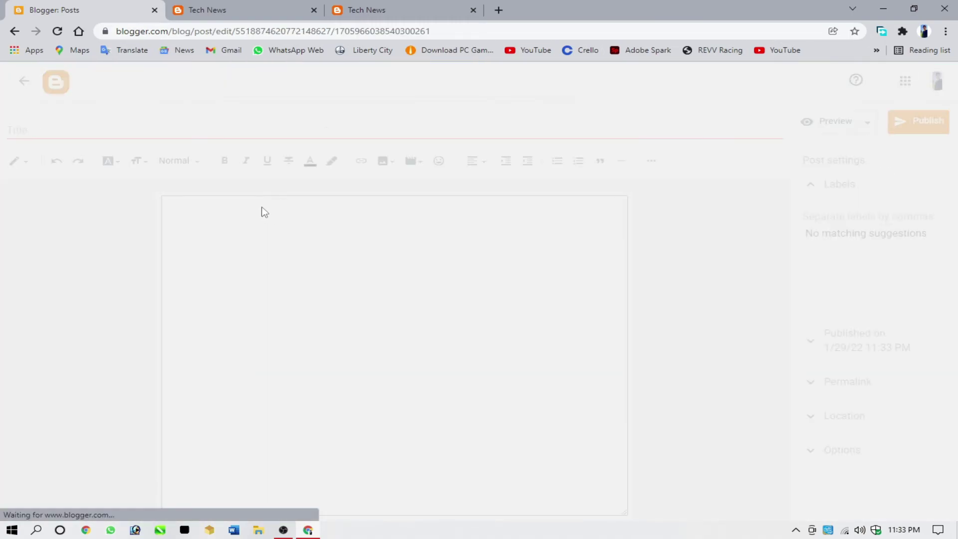
text(Study To Earn)
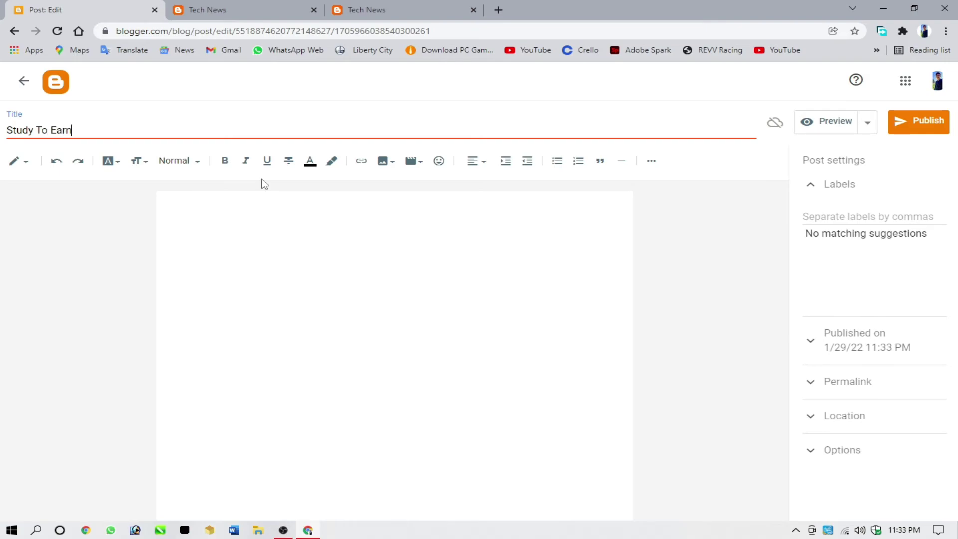
click(271, 232)
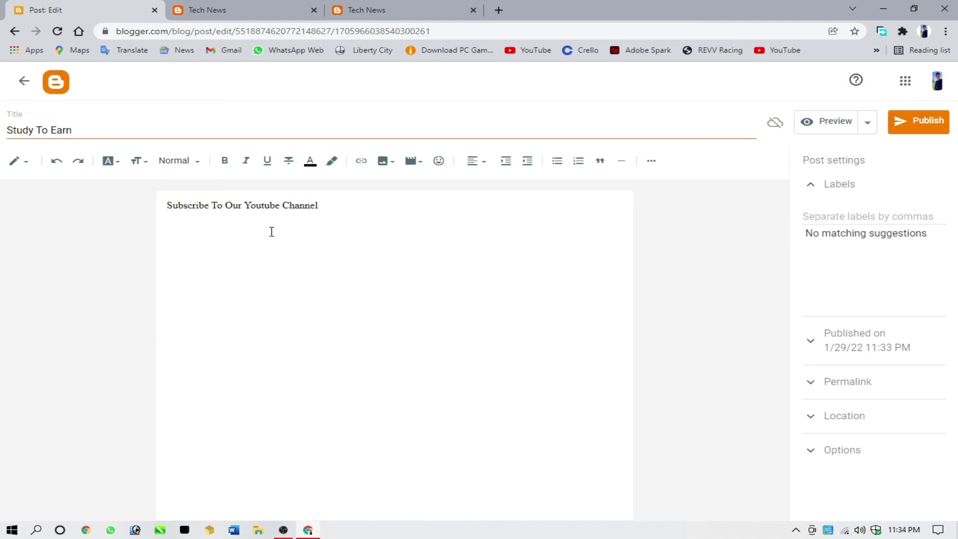
click(915, 131)
click(520, 327)
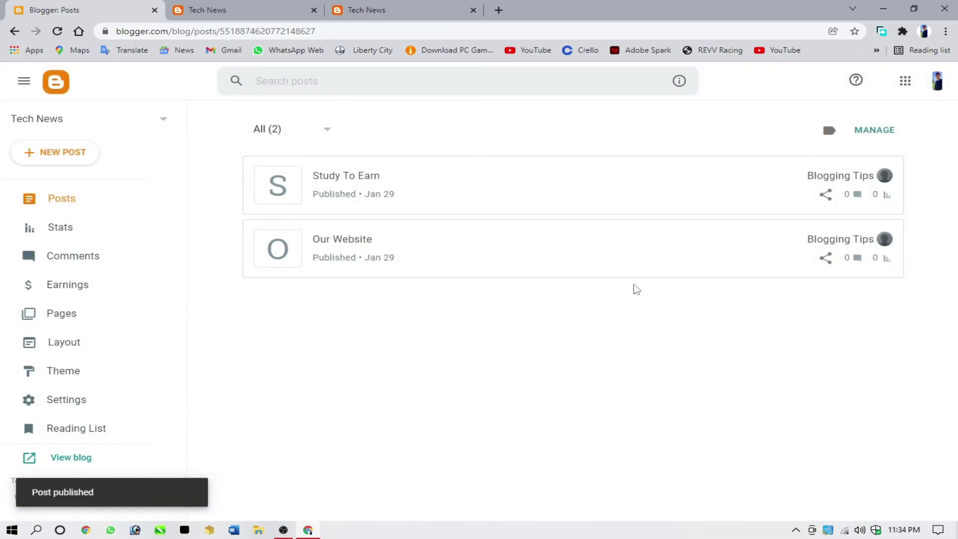
click(854, 176)
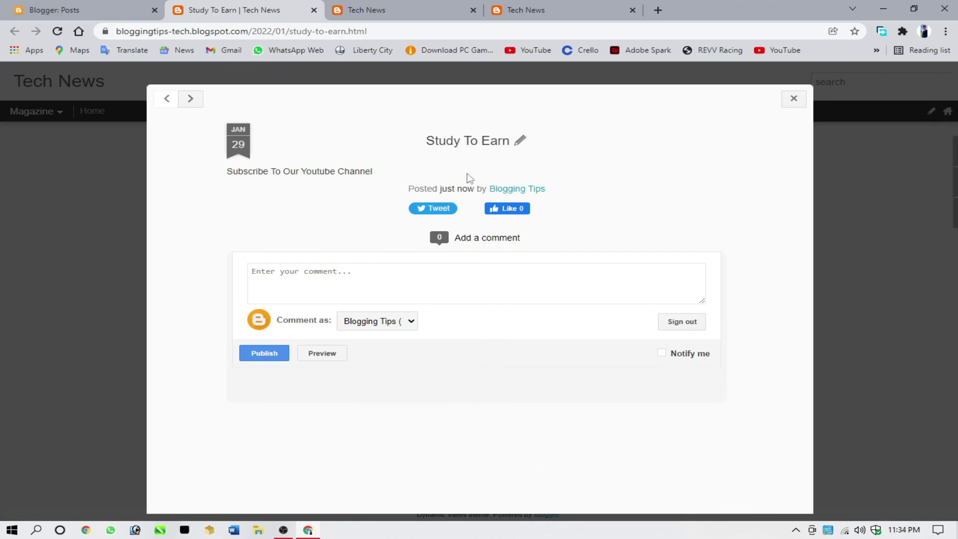
click(793, 99)
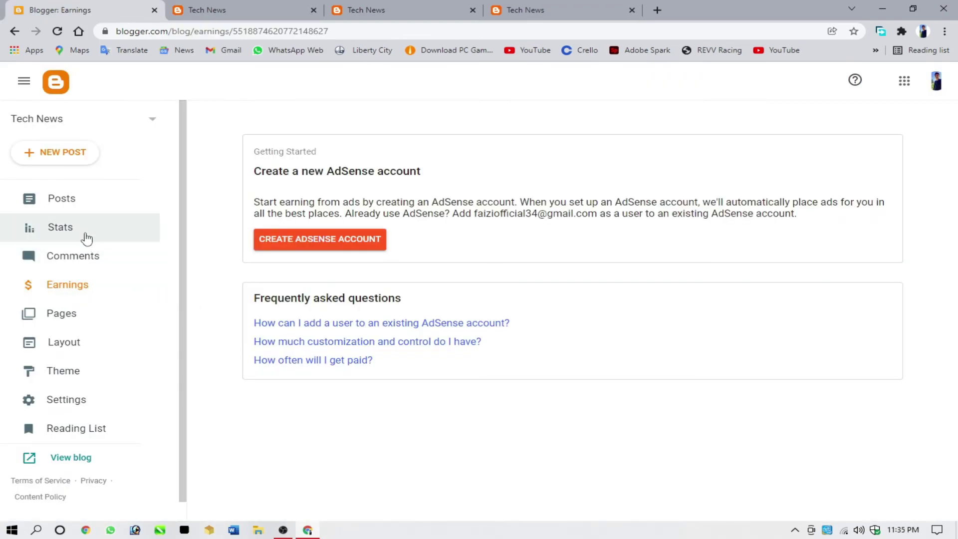
Reopen the blog's statistics, refresh them, and examine the view counts, latest post and Tech News views sections
click(87, 234)
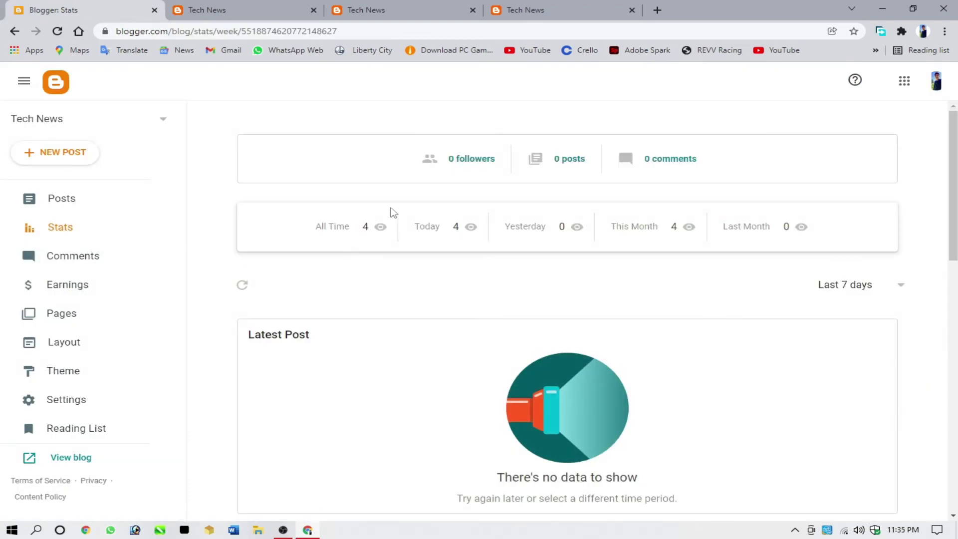
drag(362, 237, 446, 239)
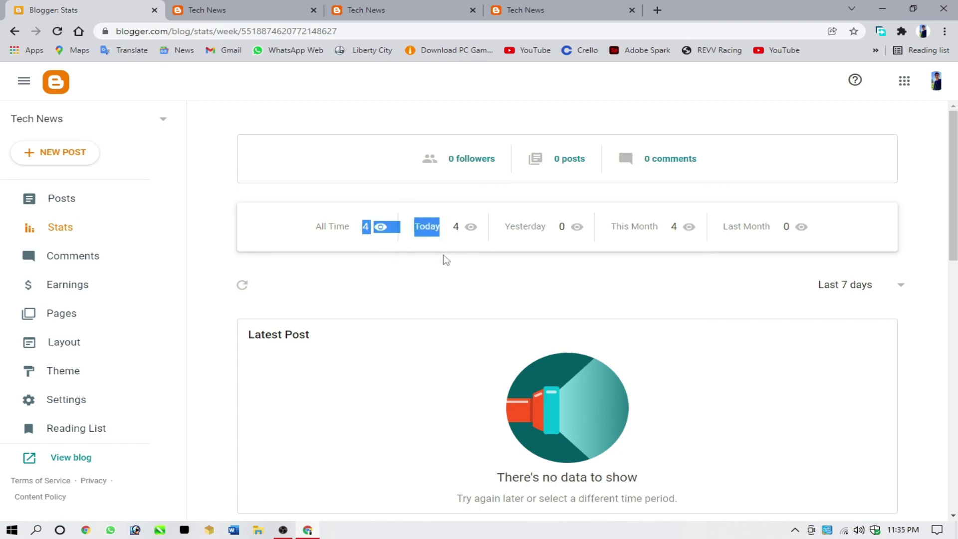
click(449, 272)
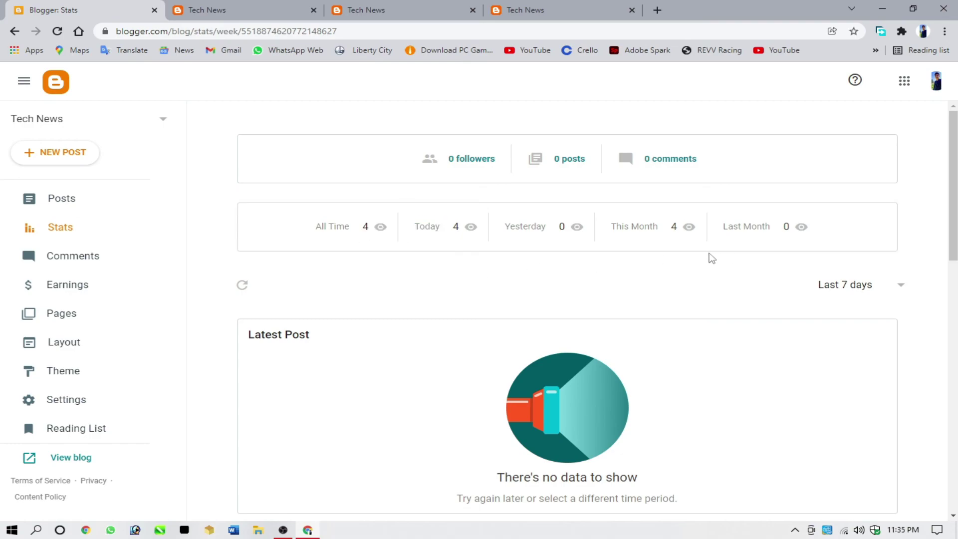
click(252, 291)
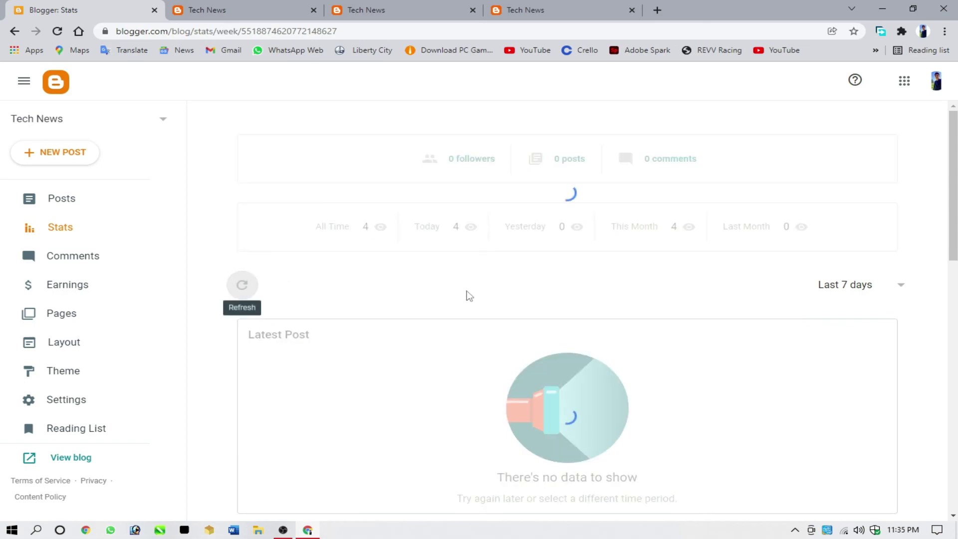
scroll(674, 289, down, 3)
scroll(869, 269, down, 8)
scroll(597, 313, up, 8)
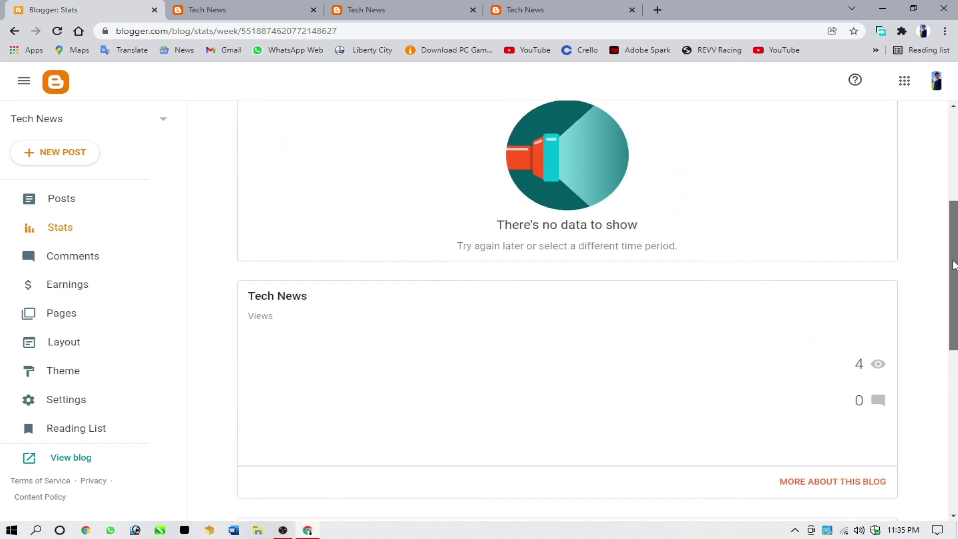